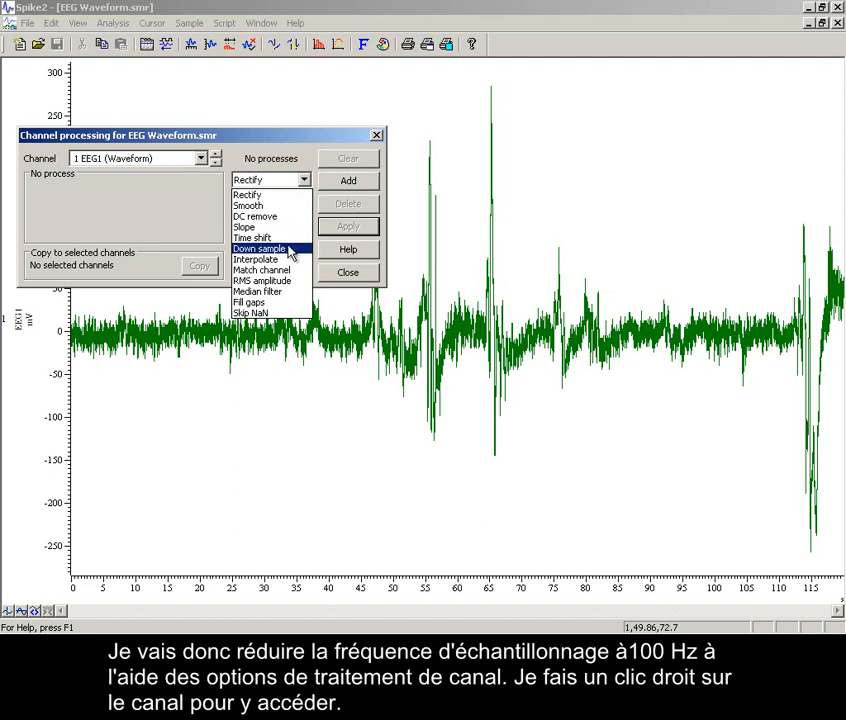
# Add a Down sample process using one point in 10 to channel 1 EEG1, apply it, and check the channel's sample rate.
pyautogui.click(334, 181)
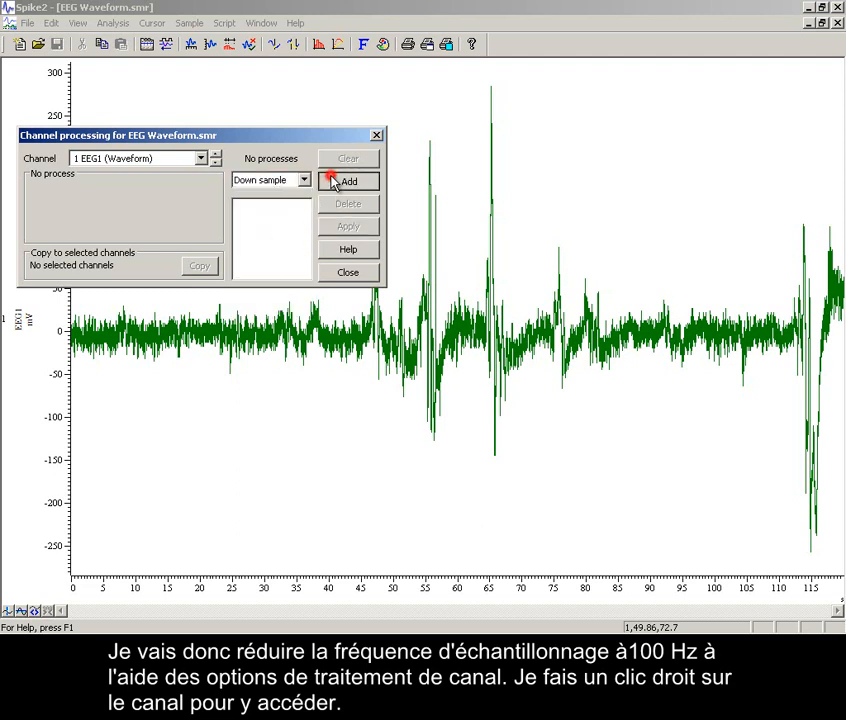
pyautogui.doubleClick(193, 186)
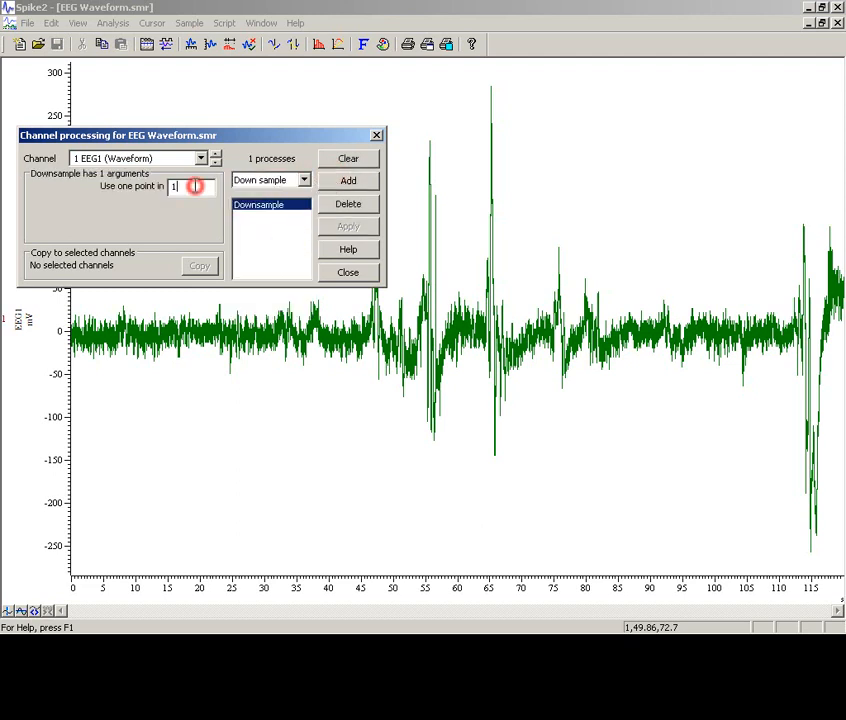
pyautogui.write('10')
pyautogui.click(336, 226)
pyautogui.click(347, 272)
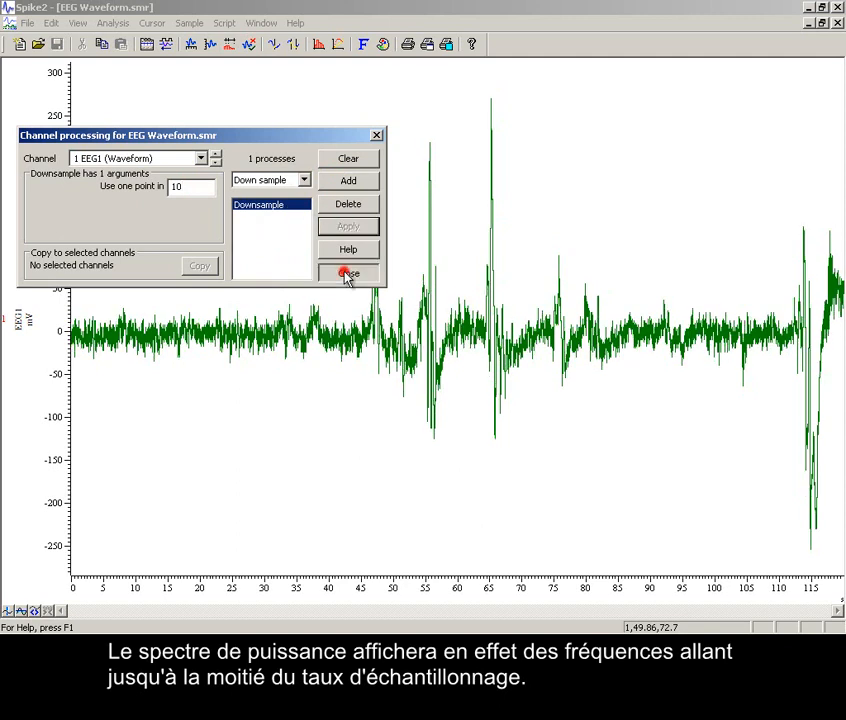
pyautogui.doubleClick(28, 320)
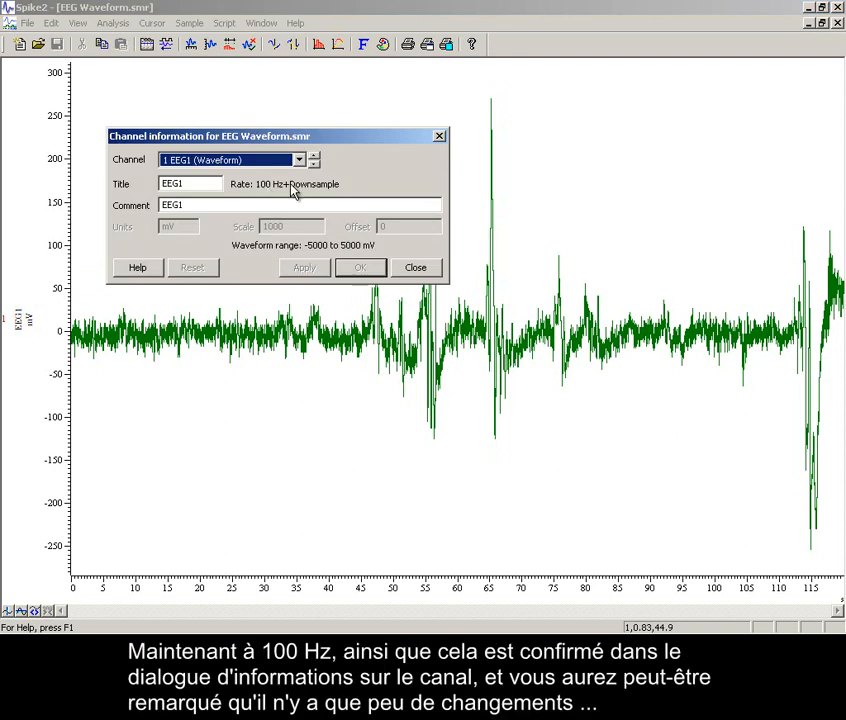
pyautogui.click(417, 268)
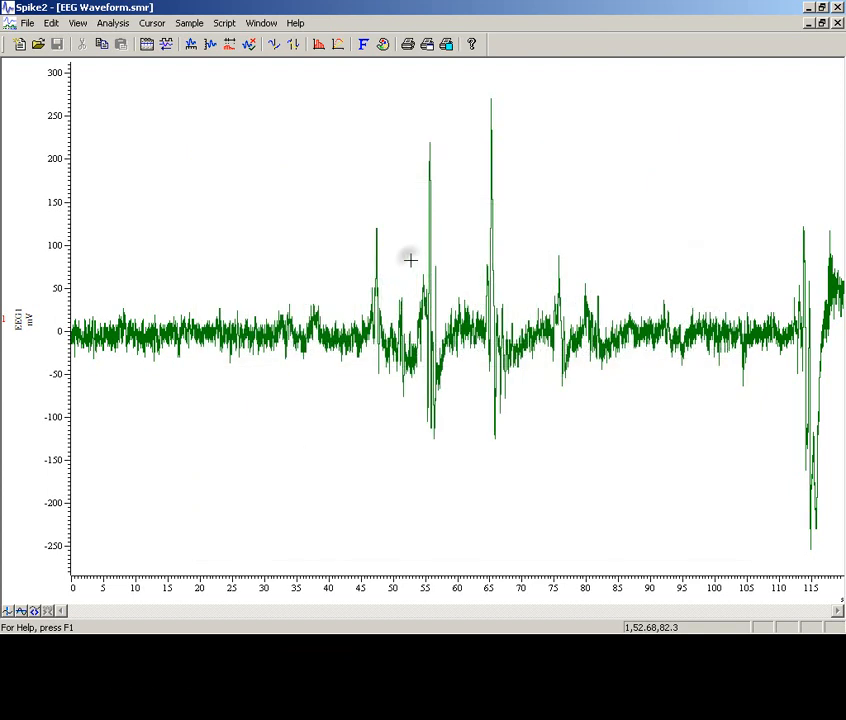
# Duplicate channel 1 and check the duplicate's sample rate in its channel information.
pyautogui.rightClick(411, 262)
pyautogui.moveTo(430, 270)
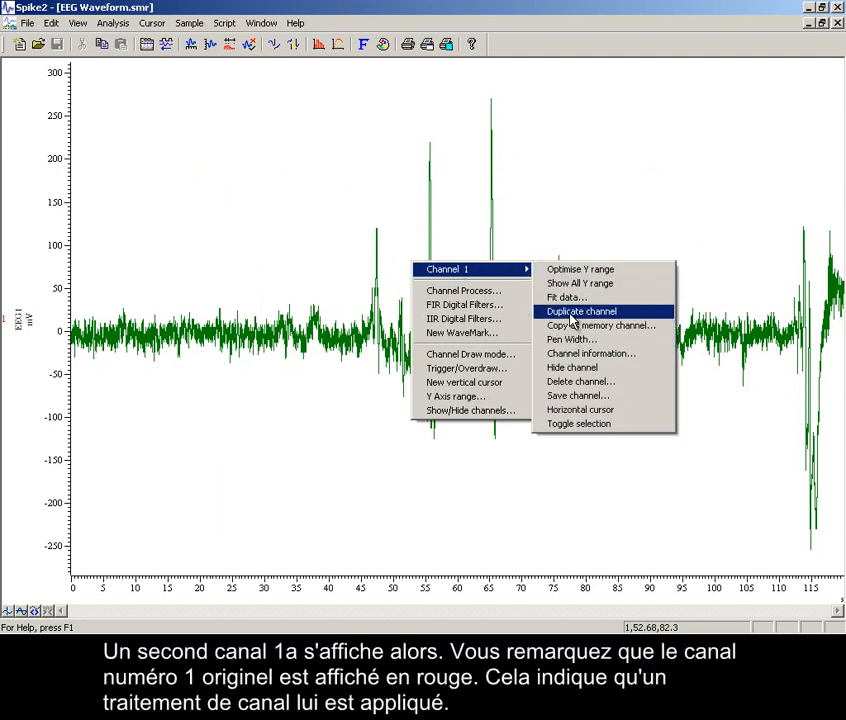
pyautogui.click(569, 312)
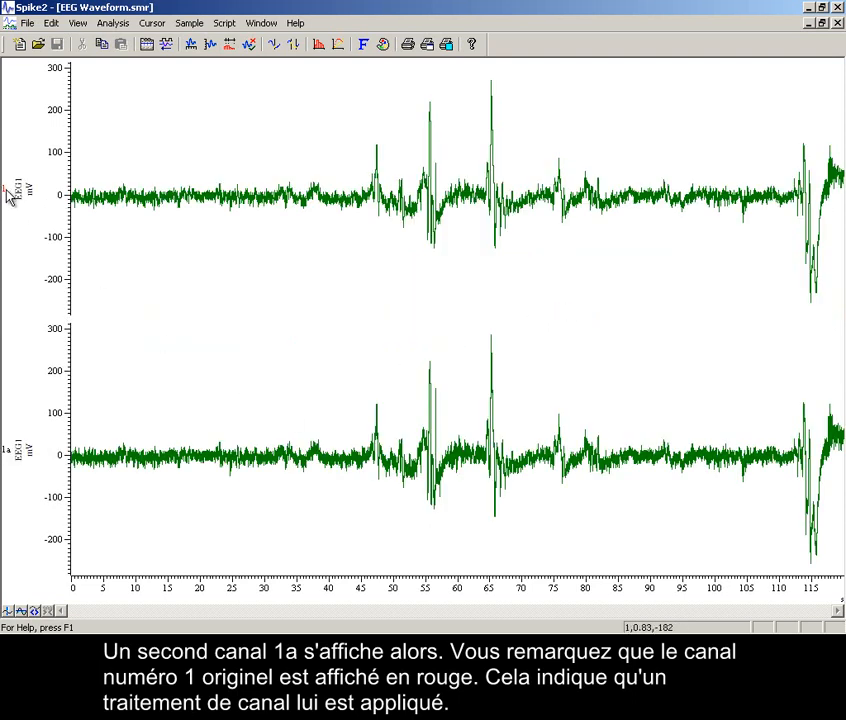
pyautogui.doubleClick(12, 450)
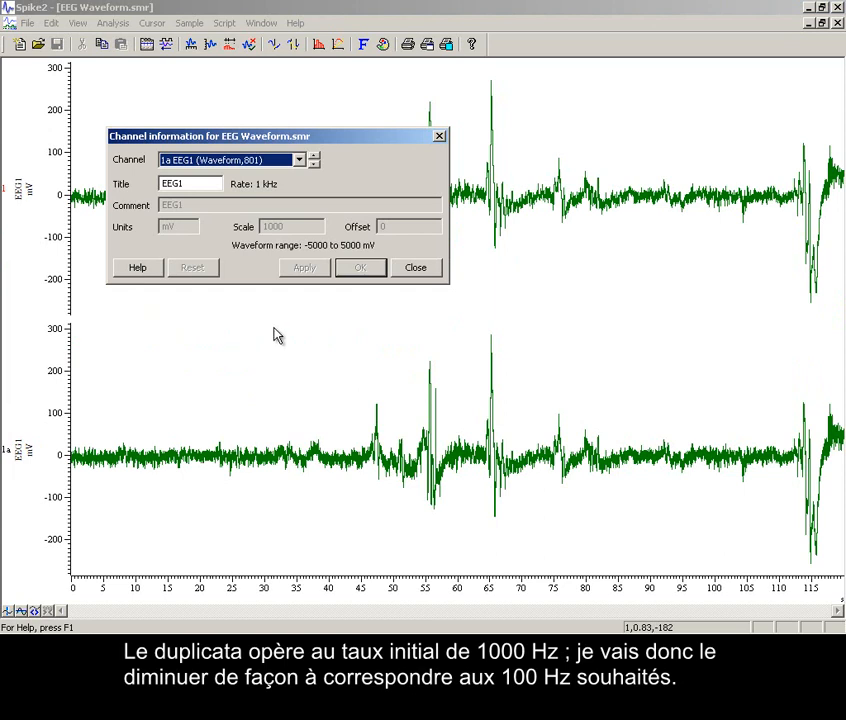
pyautogui.click(414, 270)
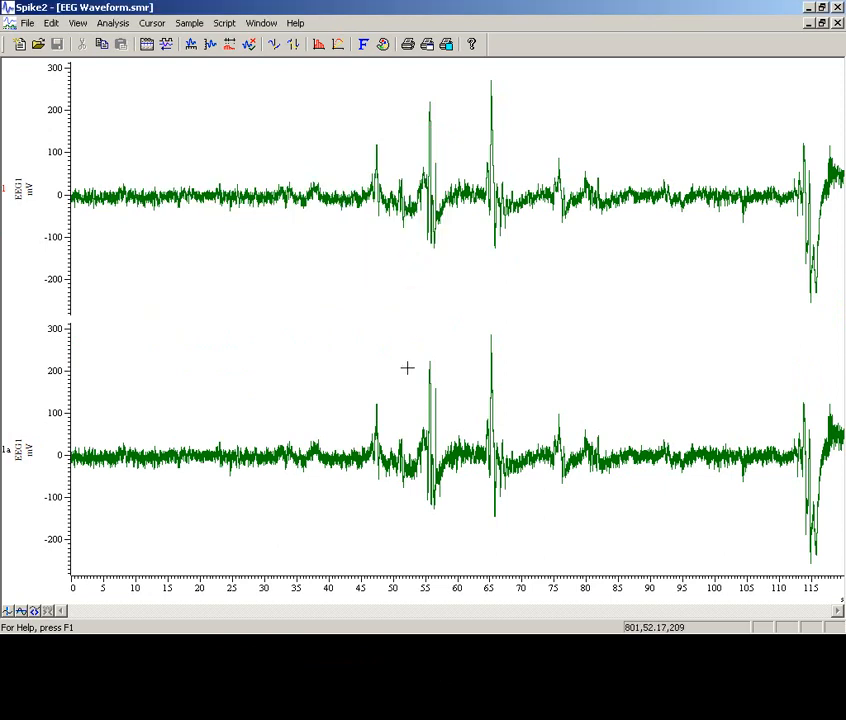
# Apply a Down sample process using one point in 10 to the duplicate channel 1a.
pyautogui.rightClick(408, 405)
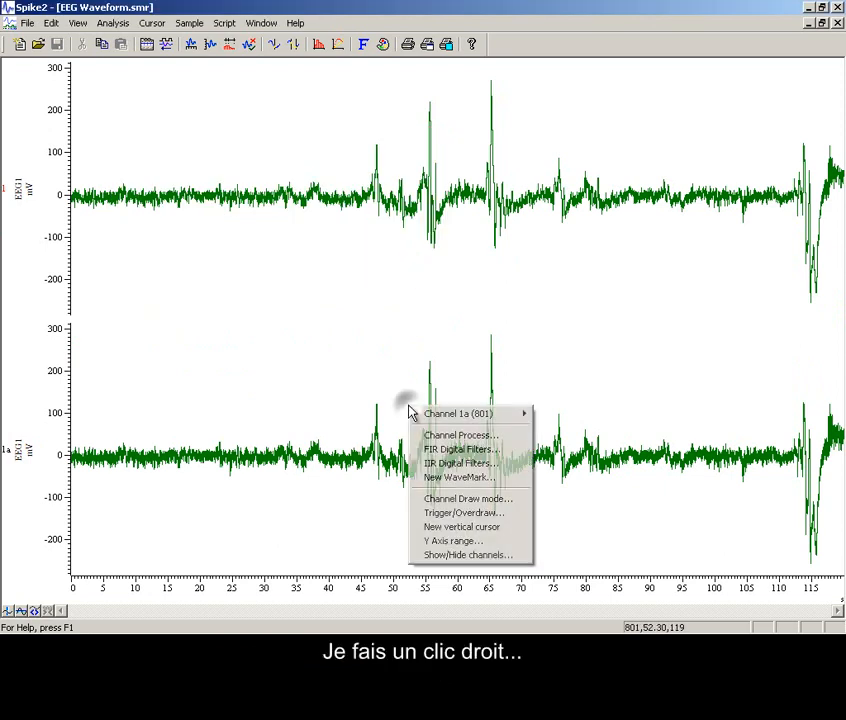
pyautogui.click(455, 437)
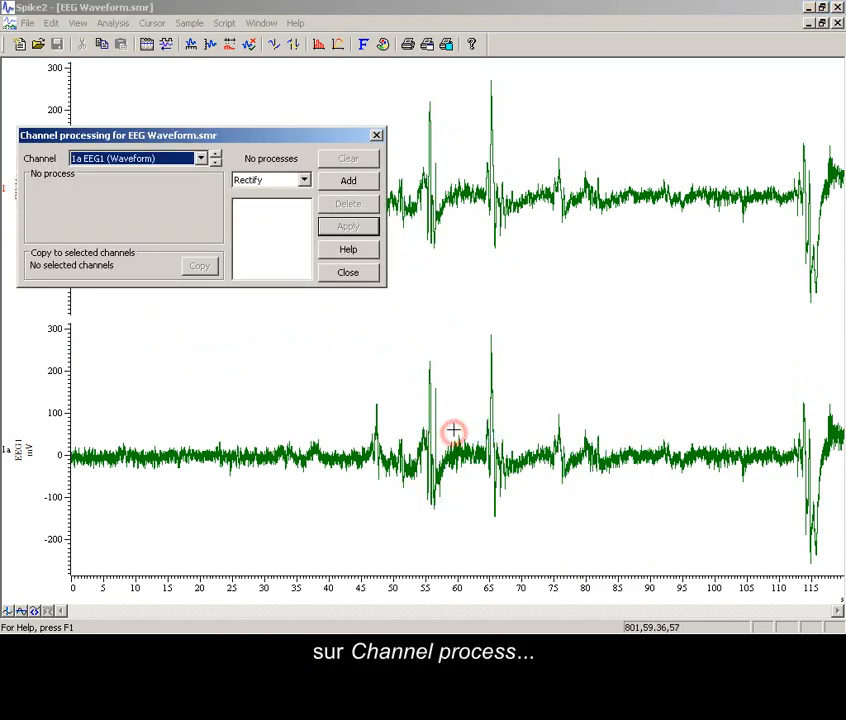
pyautogui.click(303, 181)
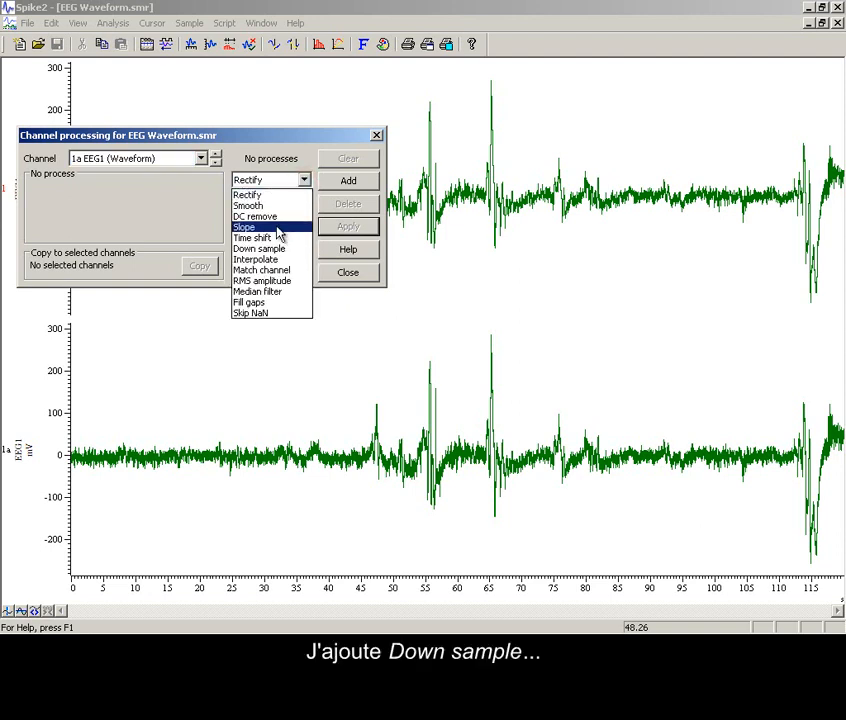
pyautogui.click(279, 248)
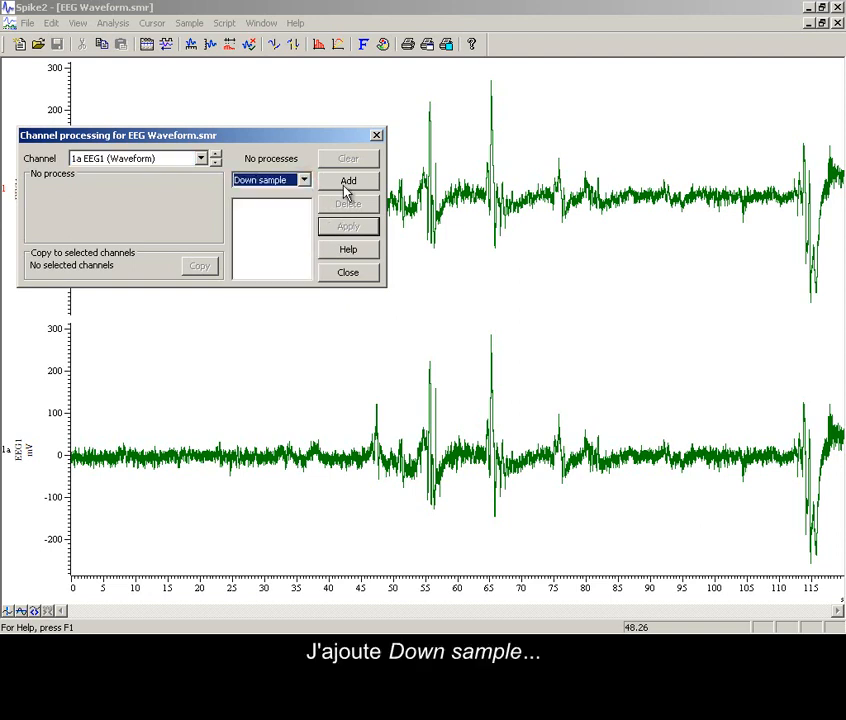
pyautogui.click(349, 182)
pyautogui.click(197, 189)
pyautogui.write('0')
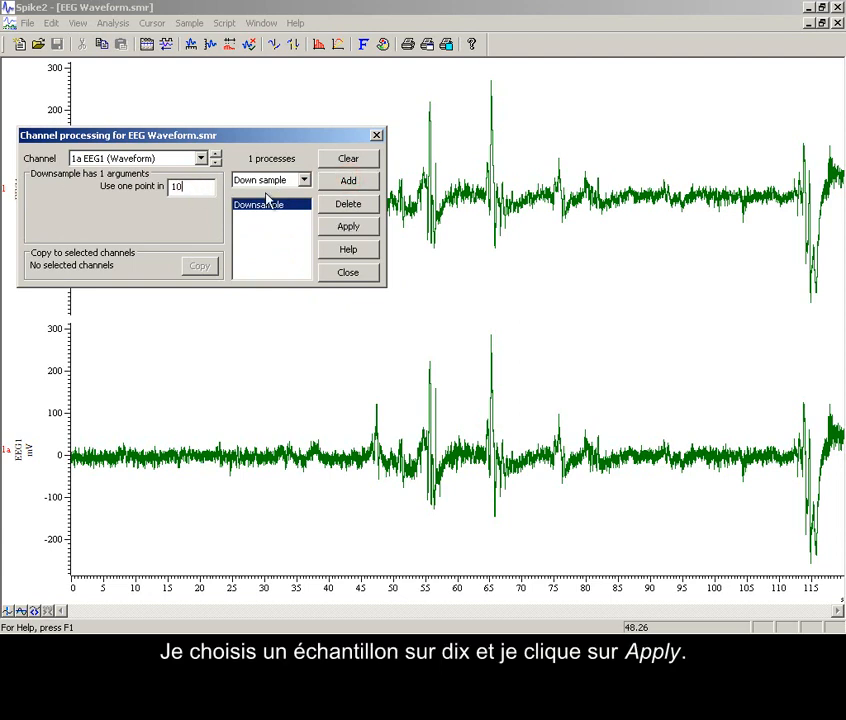
pyautogui.click(349, 228)
pyautogui.click(350, 274)
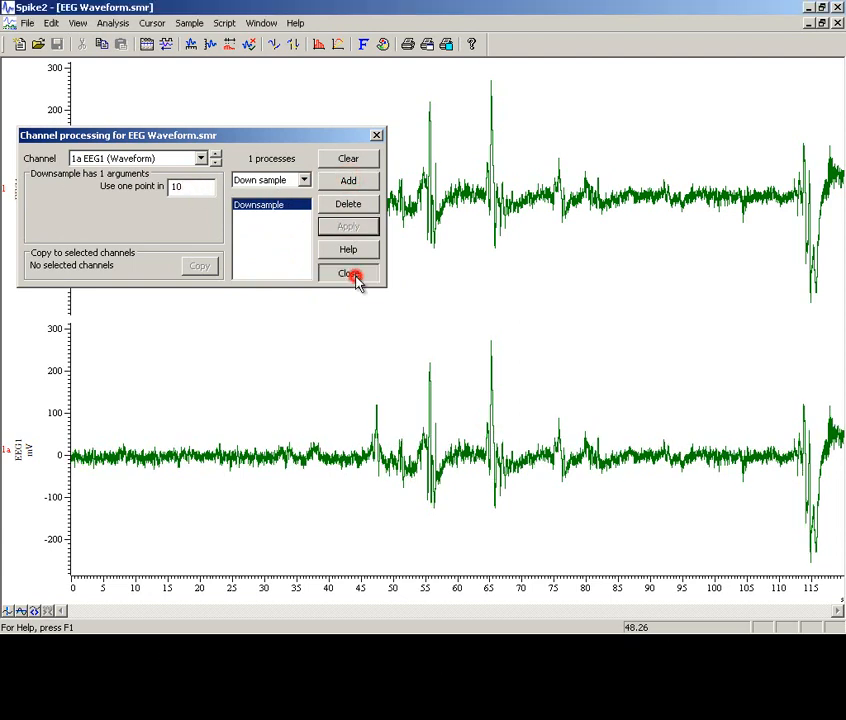
# Set the draw mode of channel 1a to Sonogram with a Hanning window and a block size of 256.
pyautogui.rightClick(398, 418)
pyautogui.moveTo(421, 424)
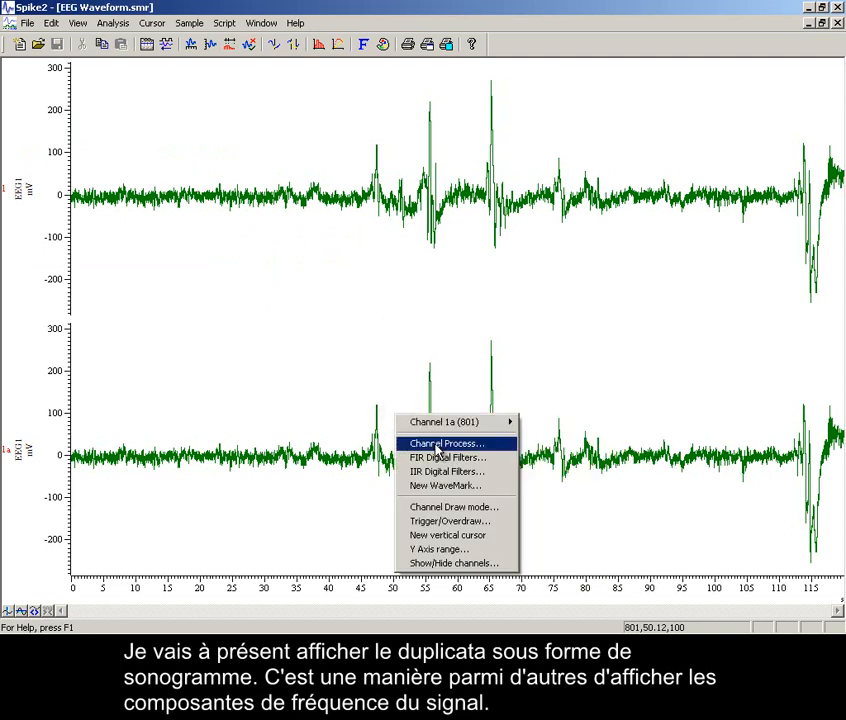
pyautogui.moveTo(483, 429)
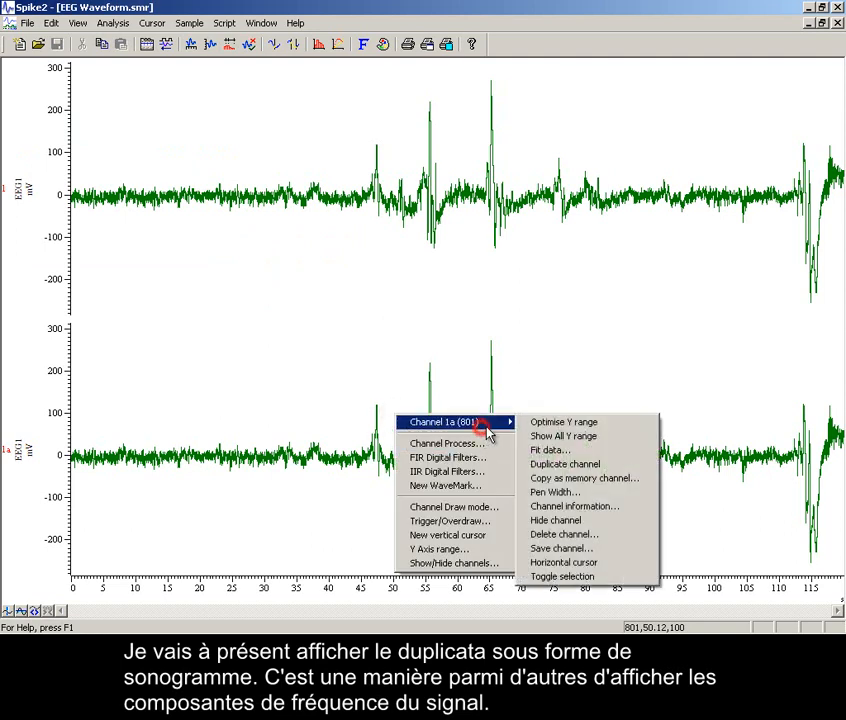
pyautogui.click(490, 515)
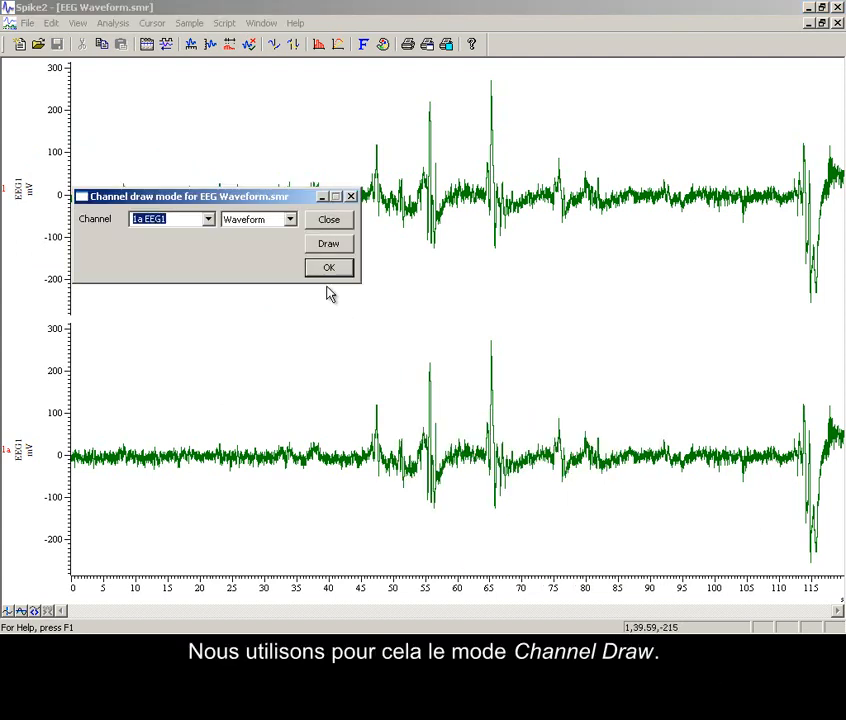
pyautogui.click(290, 221)
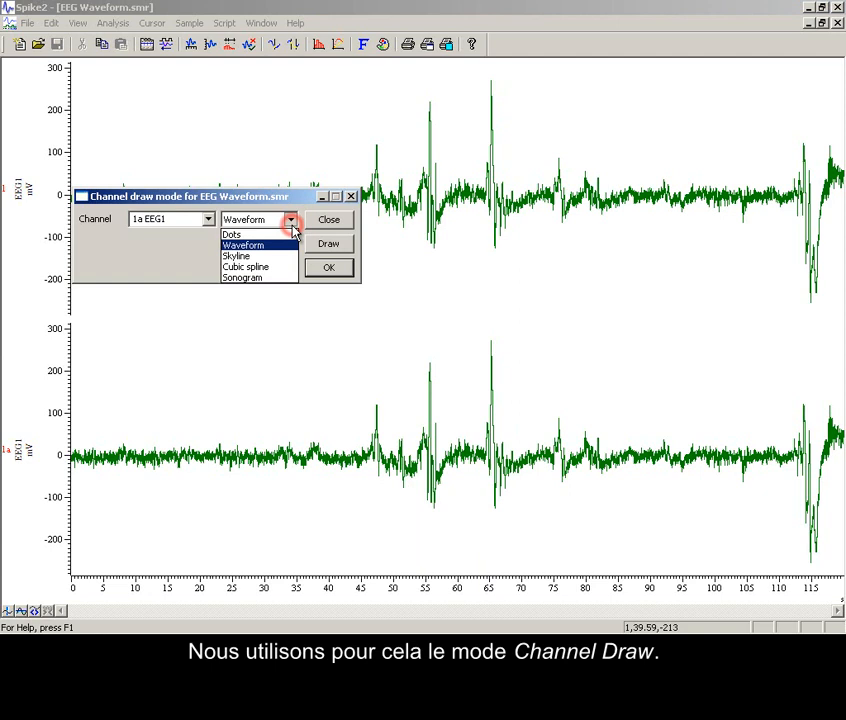
pyautogui.click(276, 278)
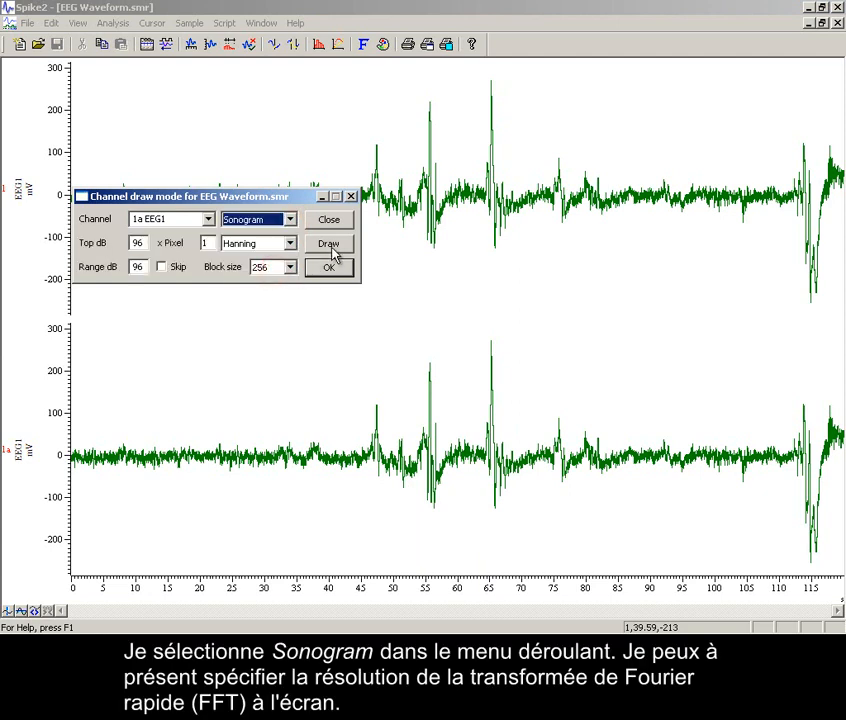
pyautogui.click(334, 247)
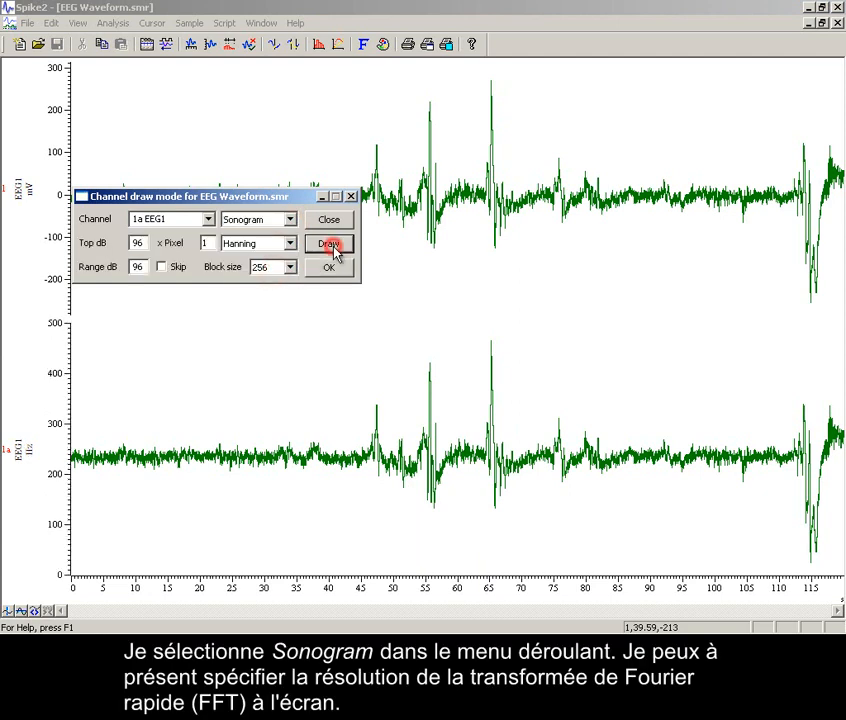
pyautogui.click(331, 270)
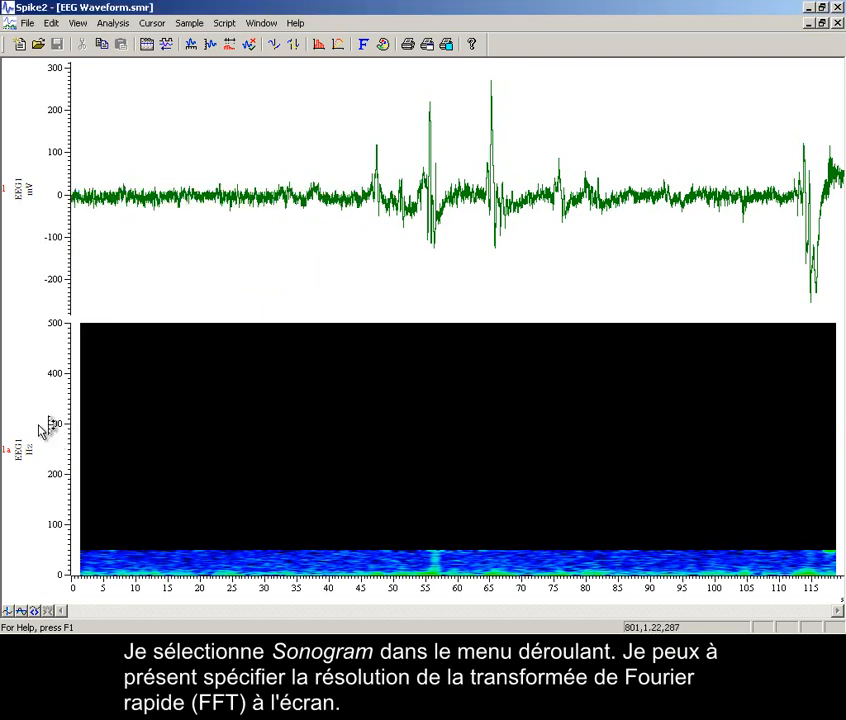
# Optimise the sonogram's Y range on channel 1a and zoom in on the time range from about 45 to 70 s.
pyautogui.doubleClick(62, 423)
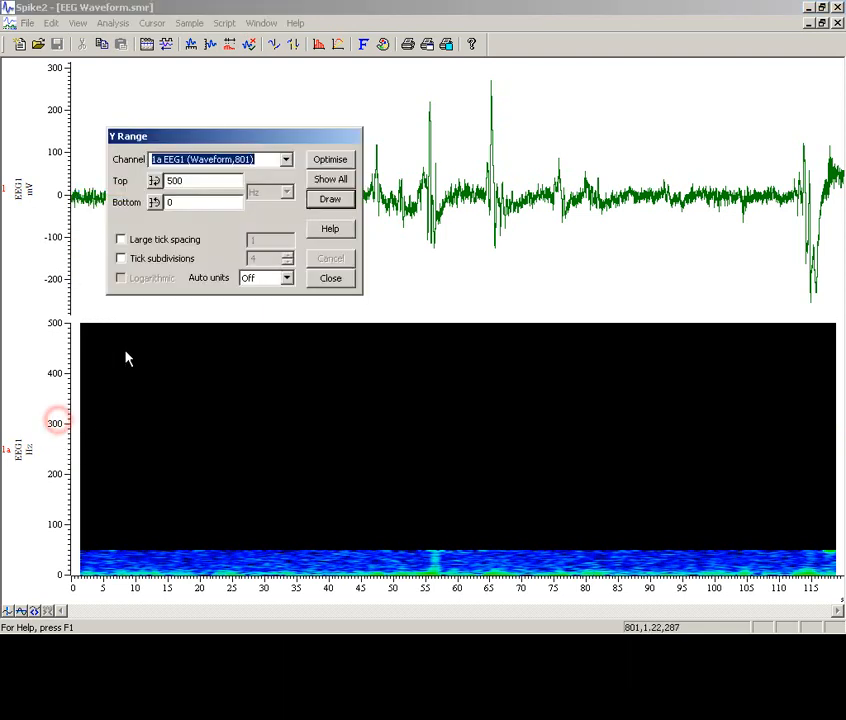
pyautogui.click(340, 161)
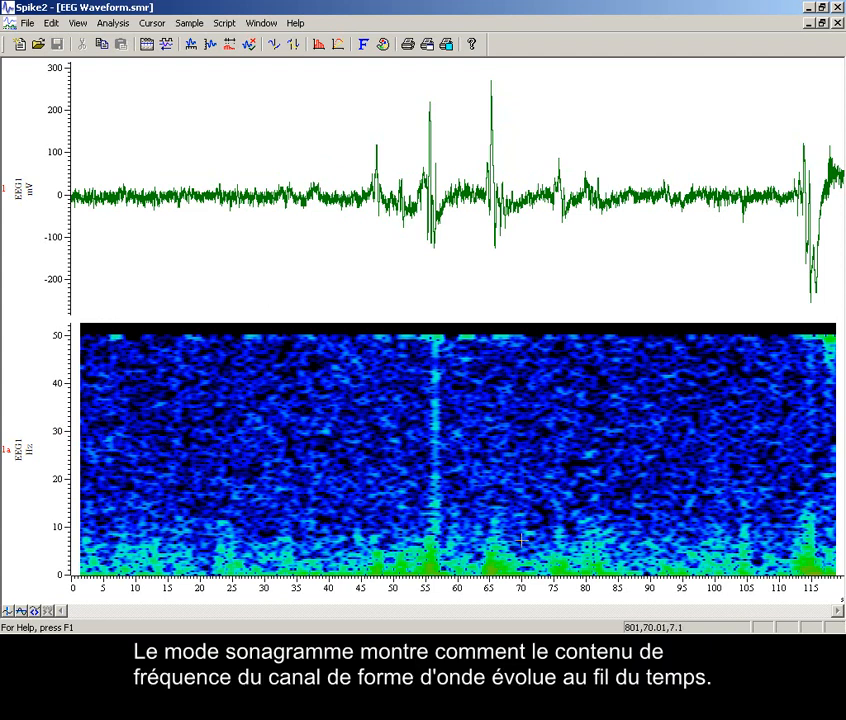
pyautogui.moveTo(363, 155); pyautogui.dragTo(519, 158)
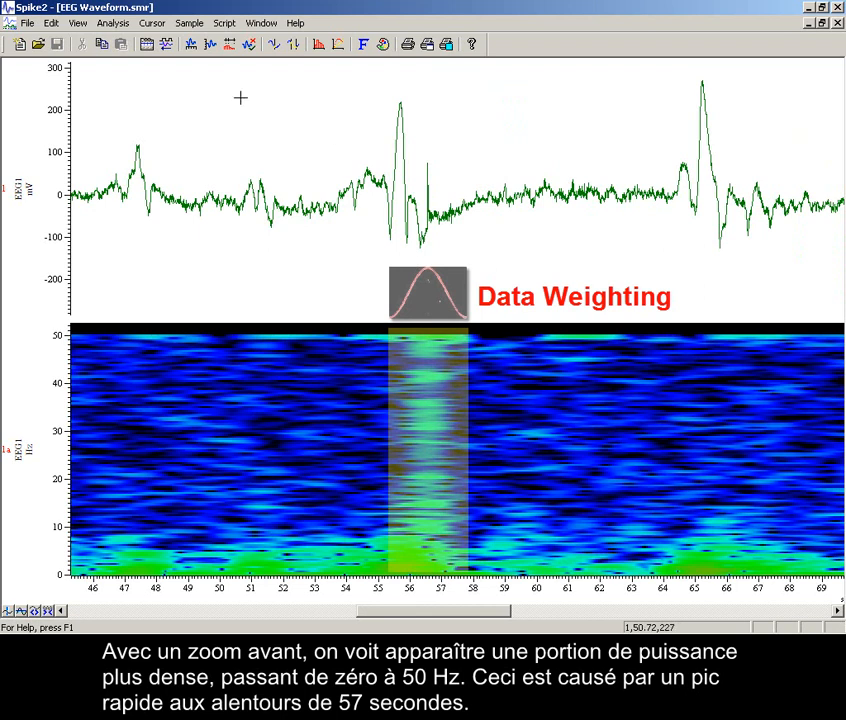
# Create a new virtual channel that uses manual settings with a sample interval of 1/4 s.
pyautogui.click(111, 25)
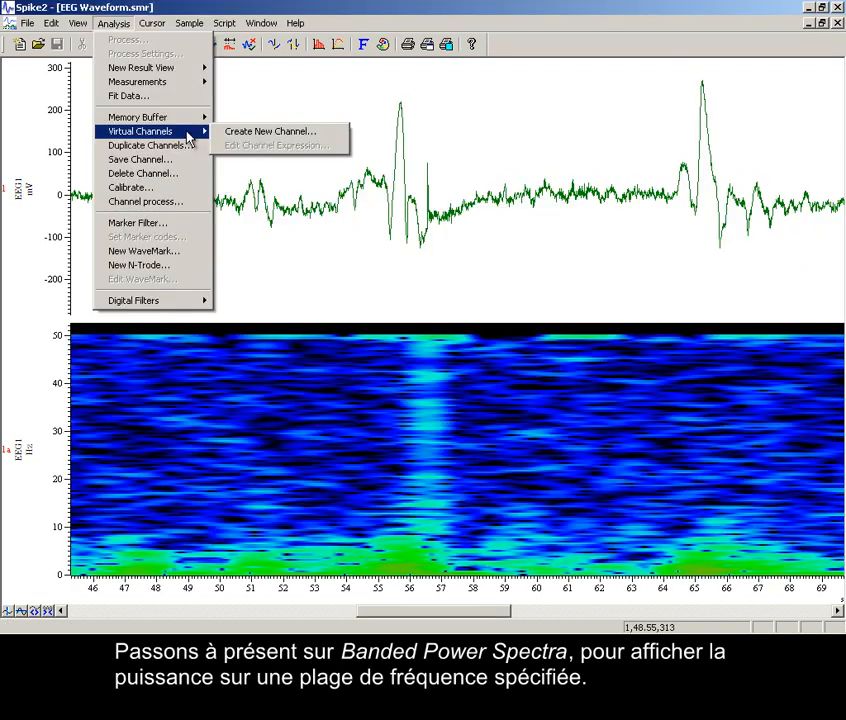
pyautogui.click(236, 131)
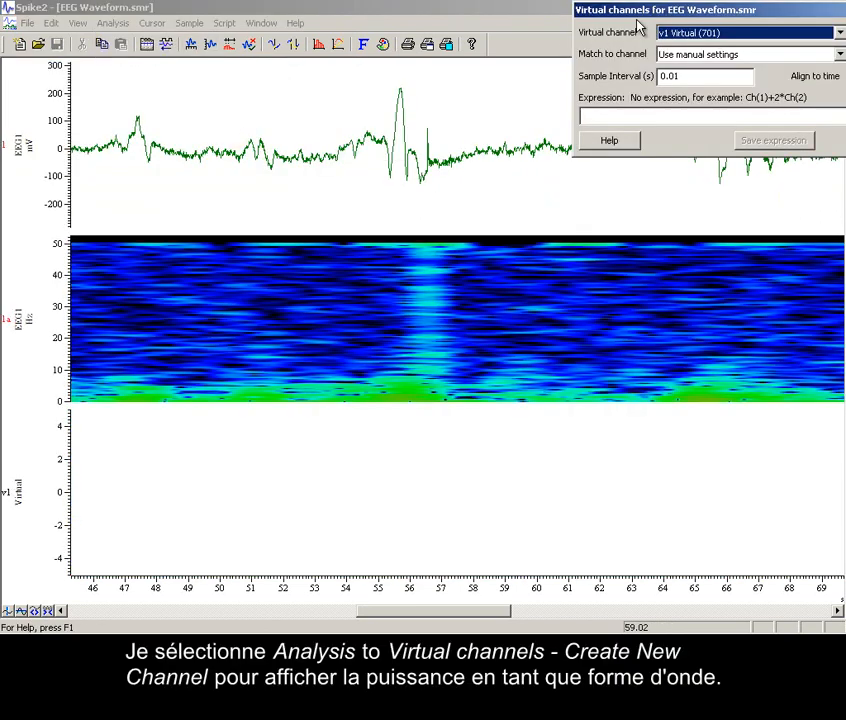
pyautogui.moveTo(668, 12); pyautogui.dragTo(500, 182)
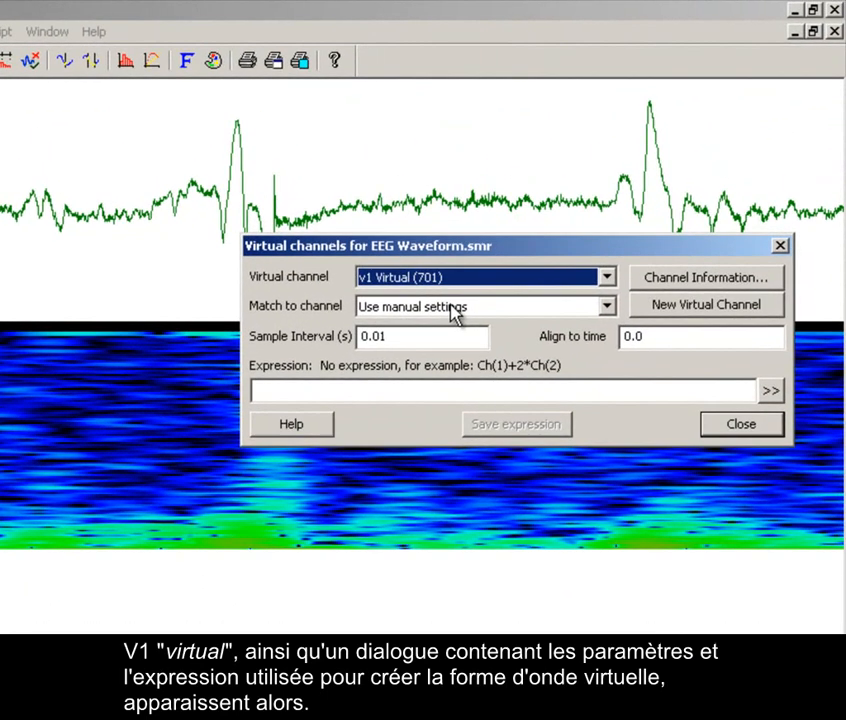
pyautogui.click(558, 226)
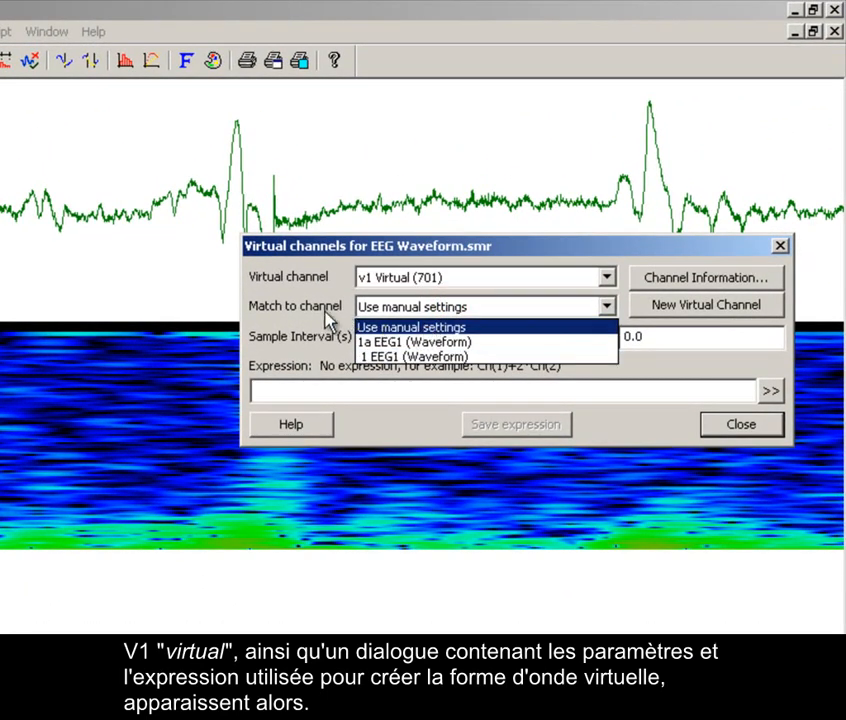
pyautogui.click(378, 327)
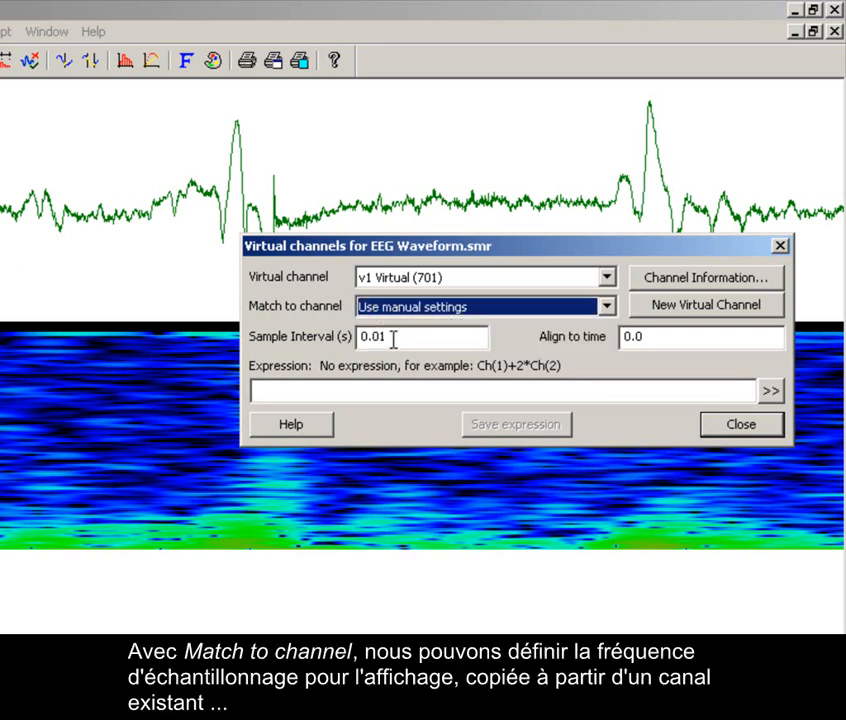
pyautogui.doubleClick(391, 336)
pyautogui.write('1/4')
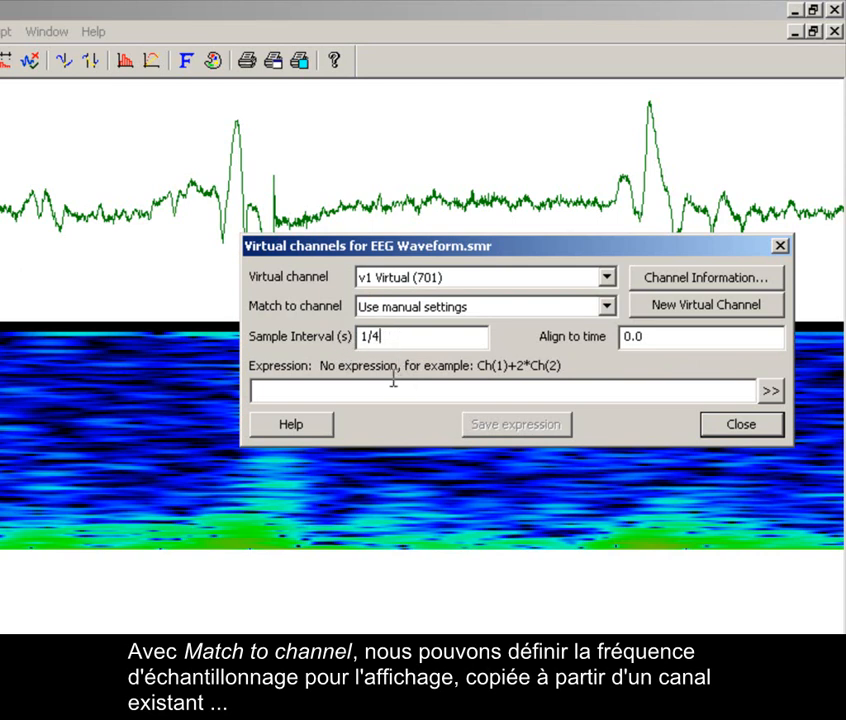
# Start a Power in band spectral expression for the virtual channel, using 1 EEG1 (Waveform) as its input channel.
pyautogui.click(375, 389)
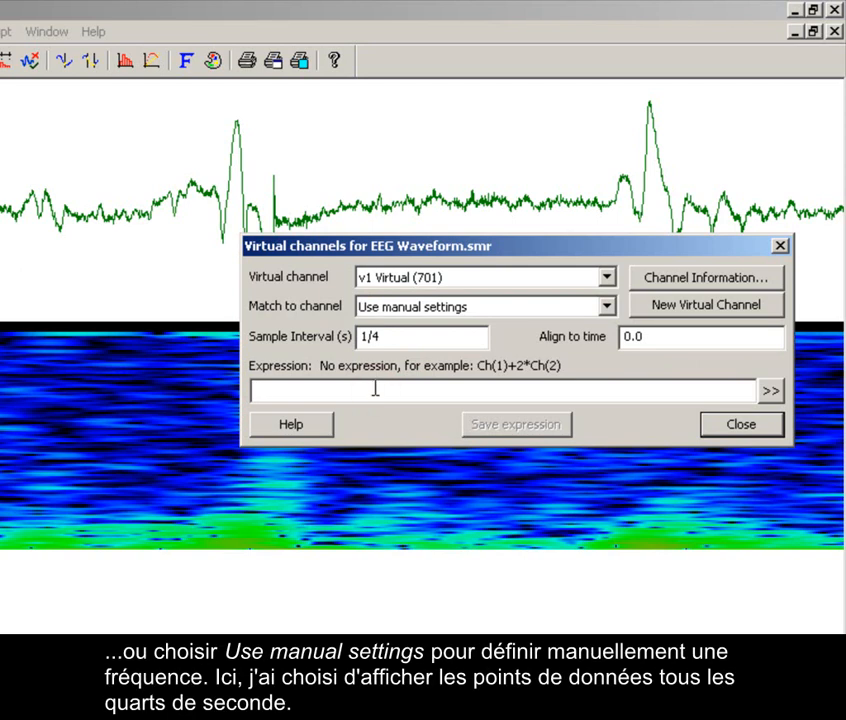
pyautogui.click(770, 392)
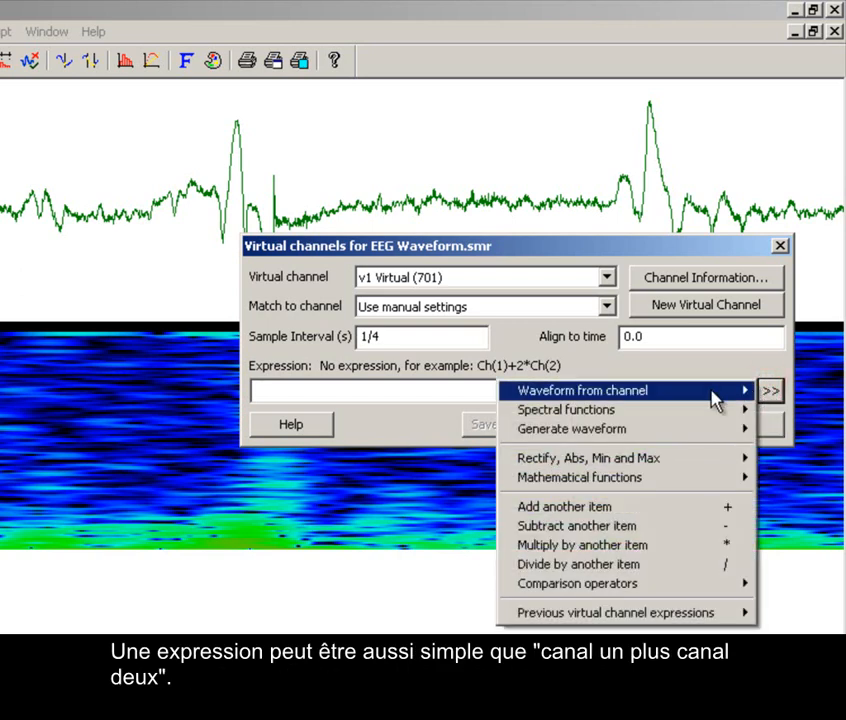
pyautogui.moveTo(665, 420)
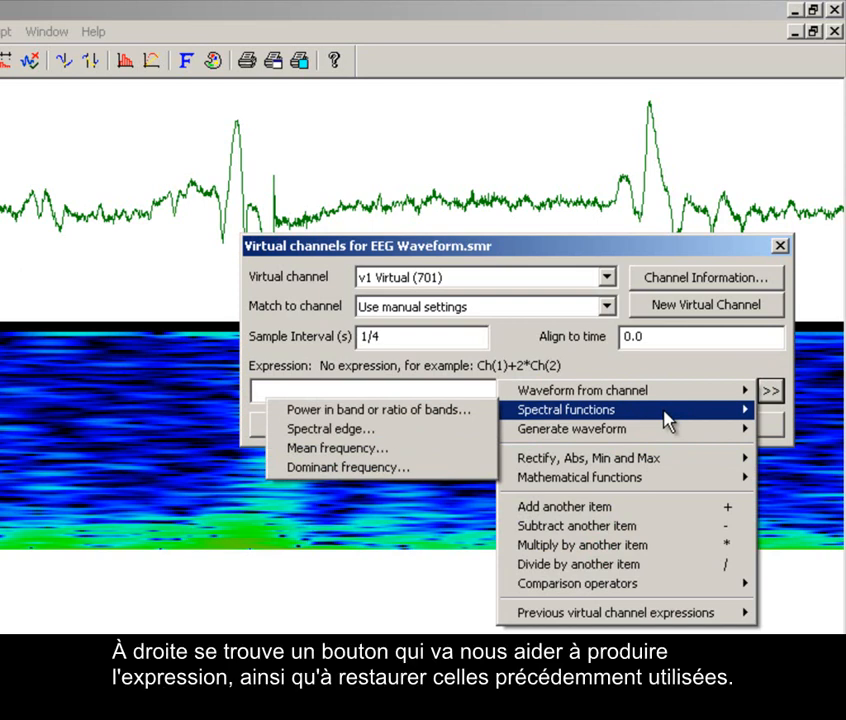
pyautogui.click(470, 417)
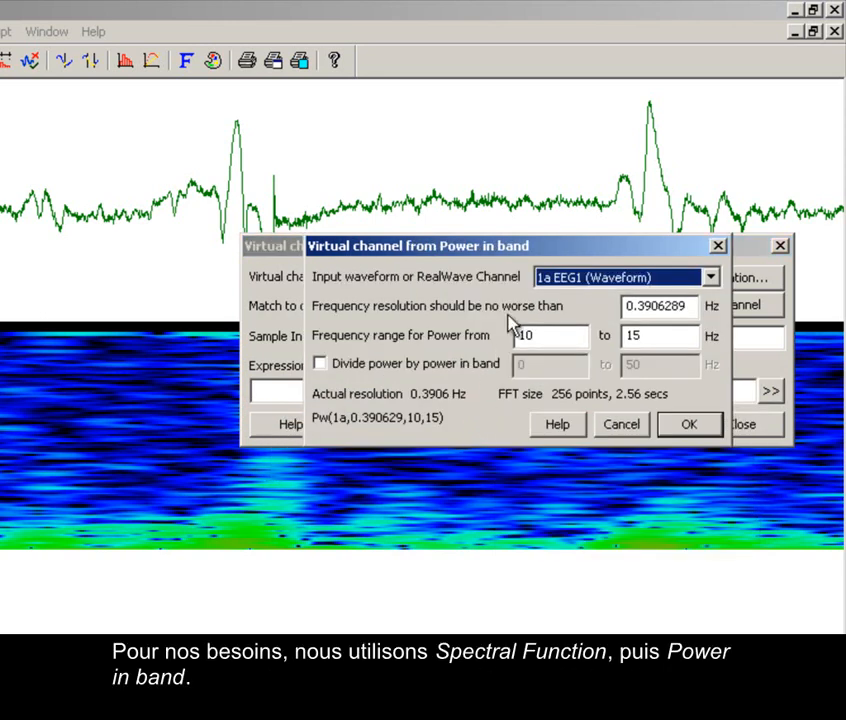
pyautogui.click(578, 280)
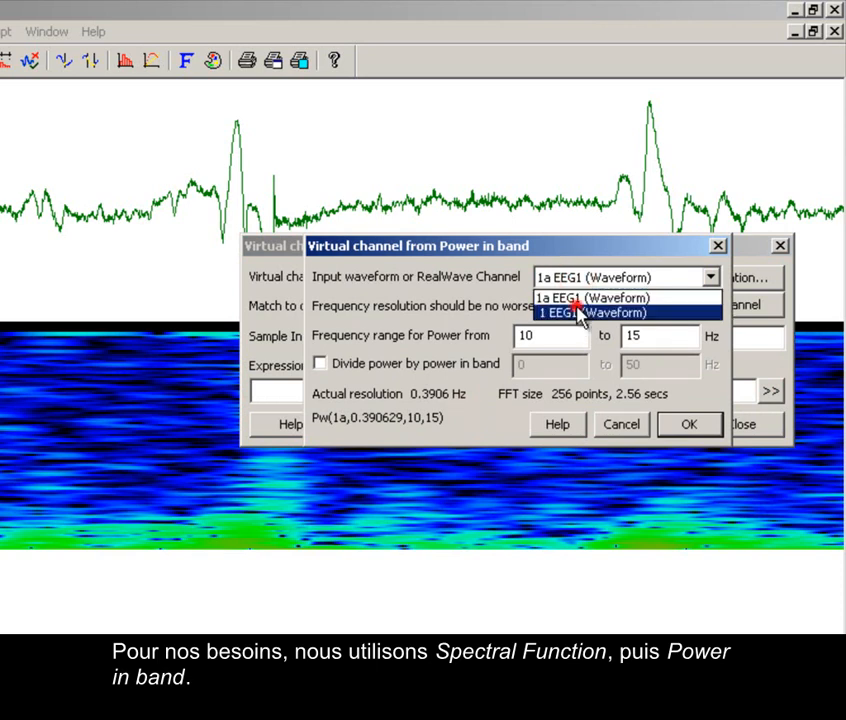
pyautogui.click(580, 313)
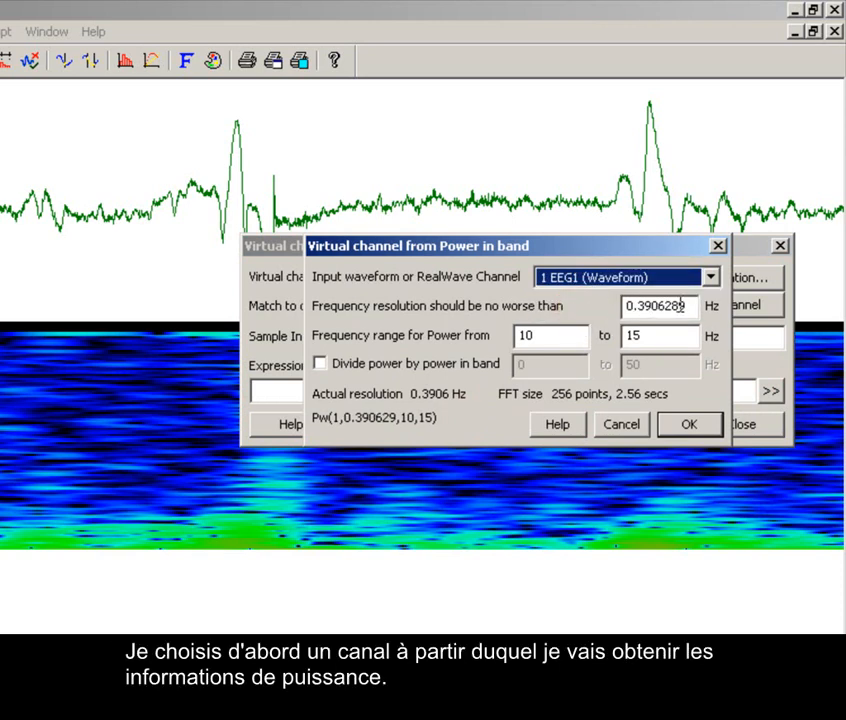
# Set the power band's frequency range to 0 to 8 Hz without dividing by another band, and accept the expression.
pyautogui.moveTo(688, 306); pyautogui.dragTo(519, 342)
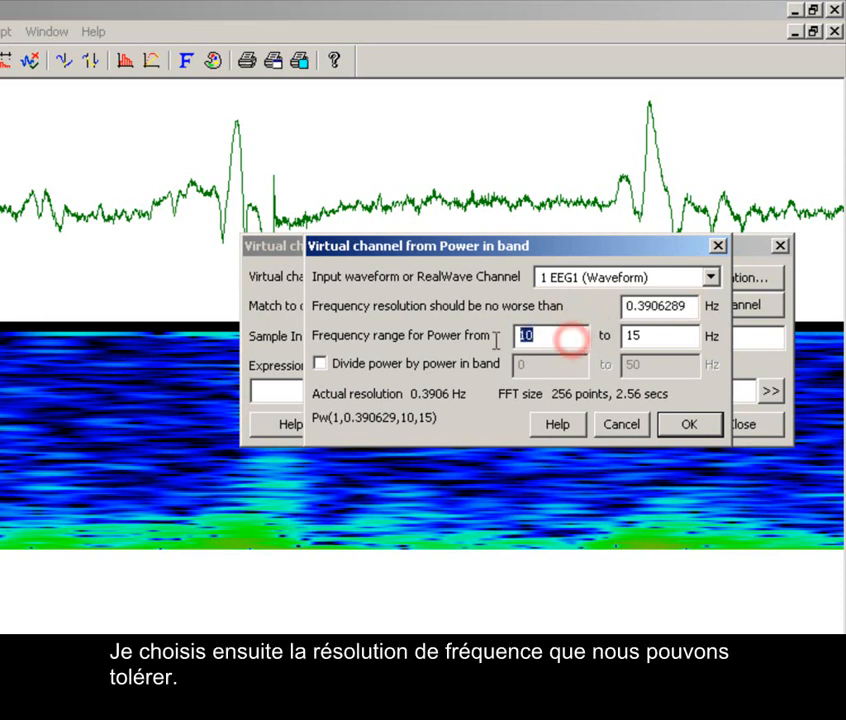
pyautogui.write('0')
pyautogui.moveTo(656, 337); pyautogui.dragTo(620, 340)
pyautogui.write('8')
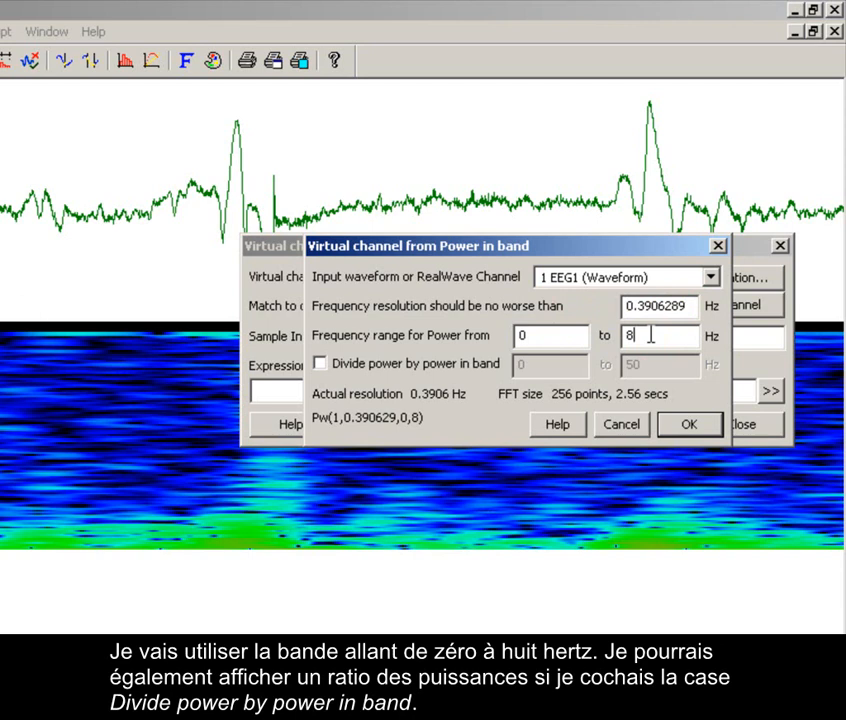
pyautogui.click(320, 364)
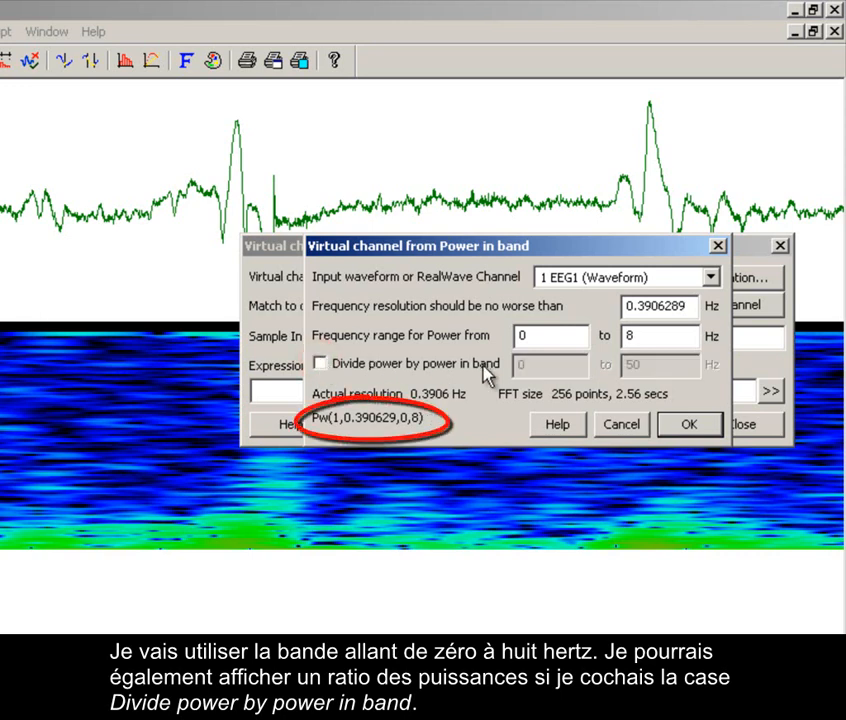
pyautogui.click(686, 426)
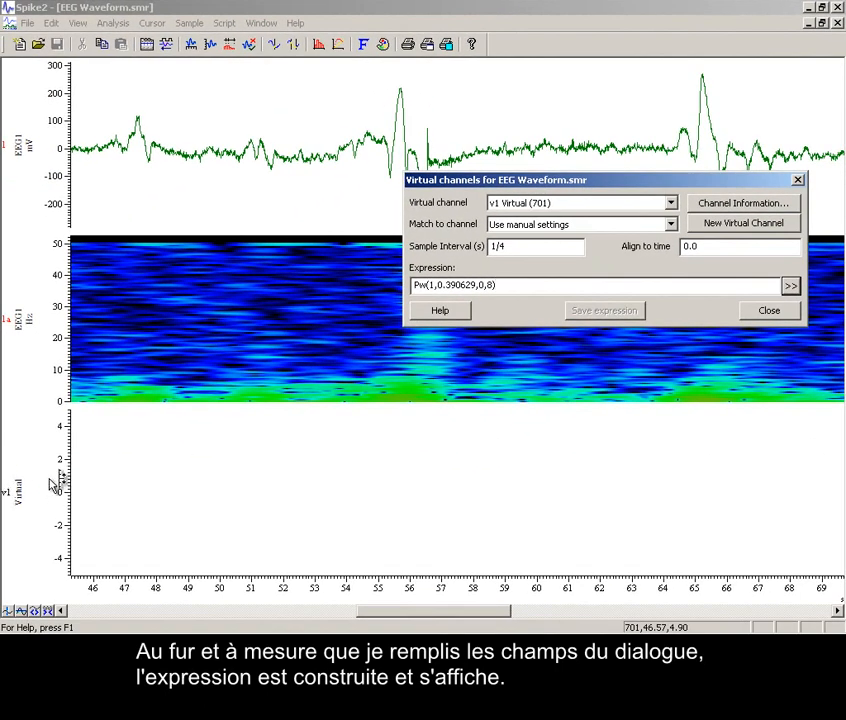
# Optimise the Y range of virtual channel v1 and widen the displayed time range to about 32 to 83 s.
pyautogui.doubleClick(61, 459)
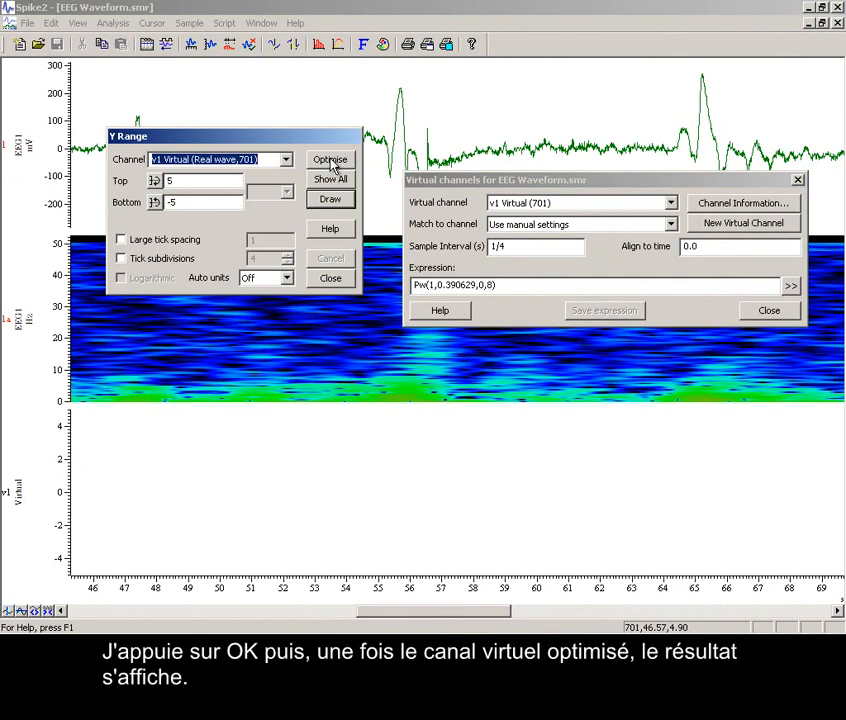
pyautogui.click(329, 161)
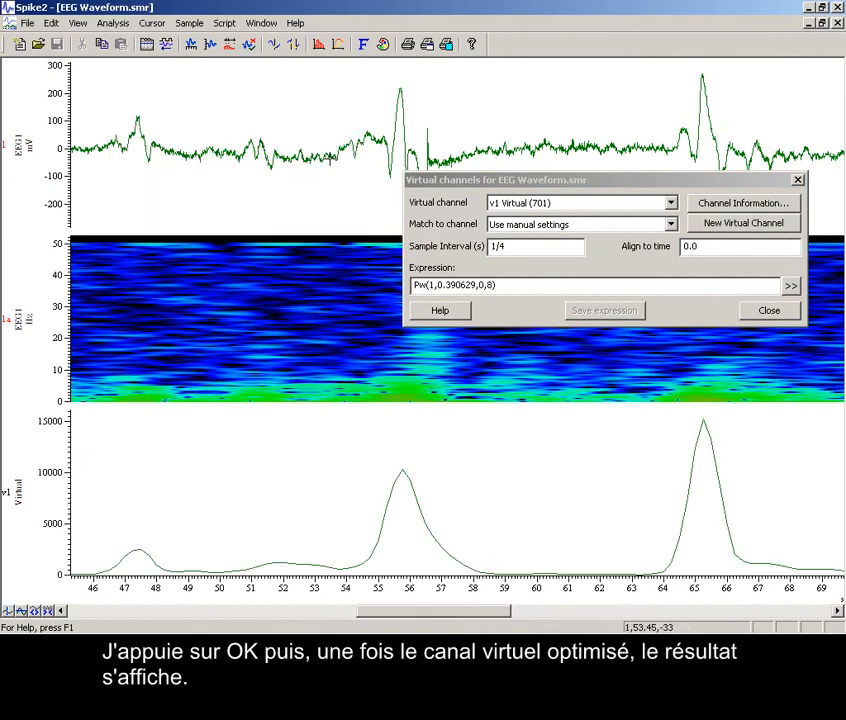
pyautogui.click(768, 312)
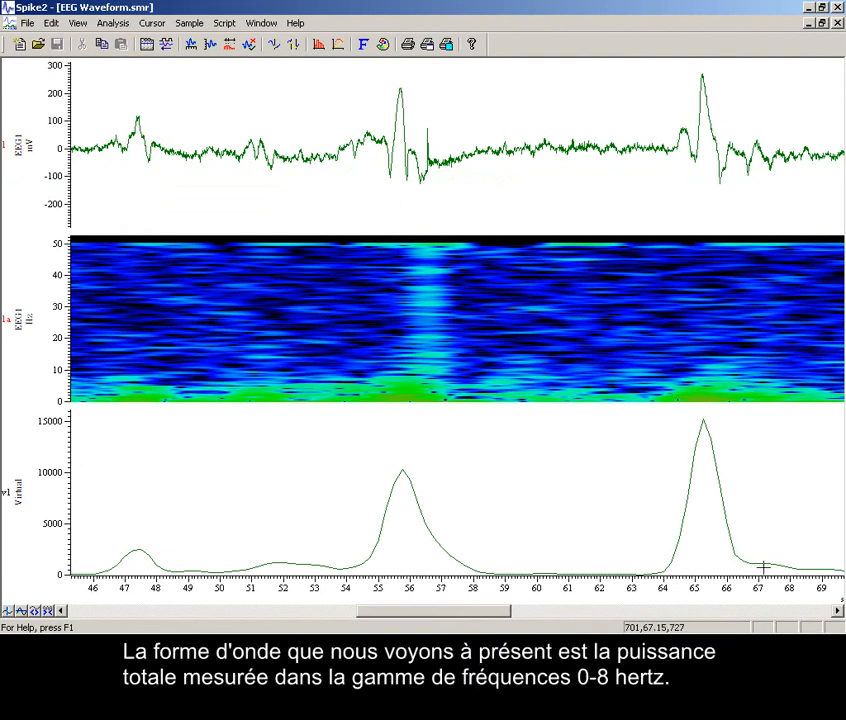
pyautogui.moveTo(785, 586); pyautogui.dragTo(614, 610)
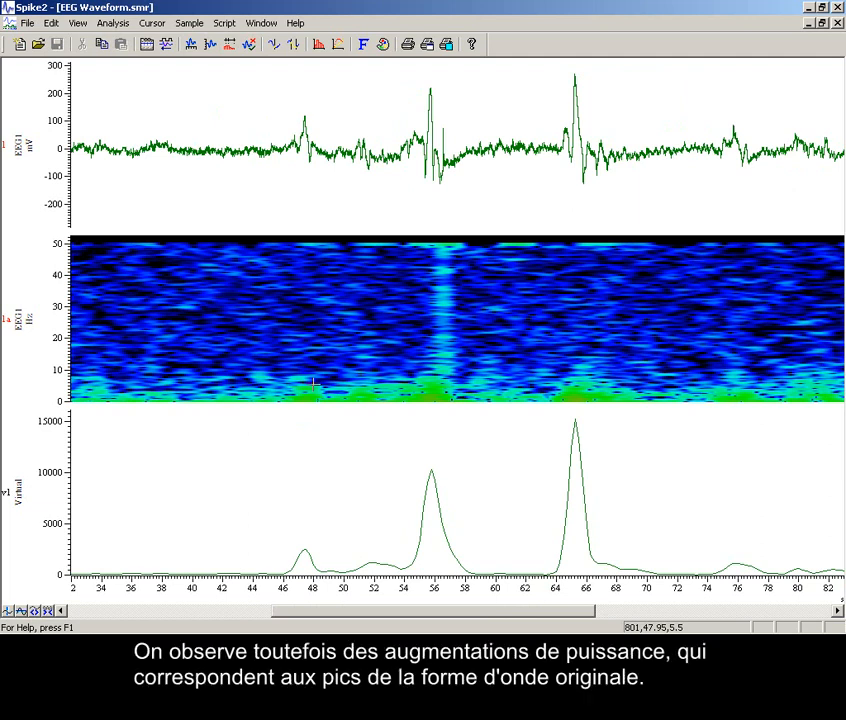
# Run the FFT script from the Script bar and move its Start and End cursors around the peak near 65 s.
pyautogui.rightClick(523, 54)
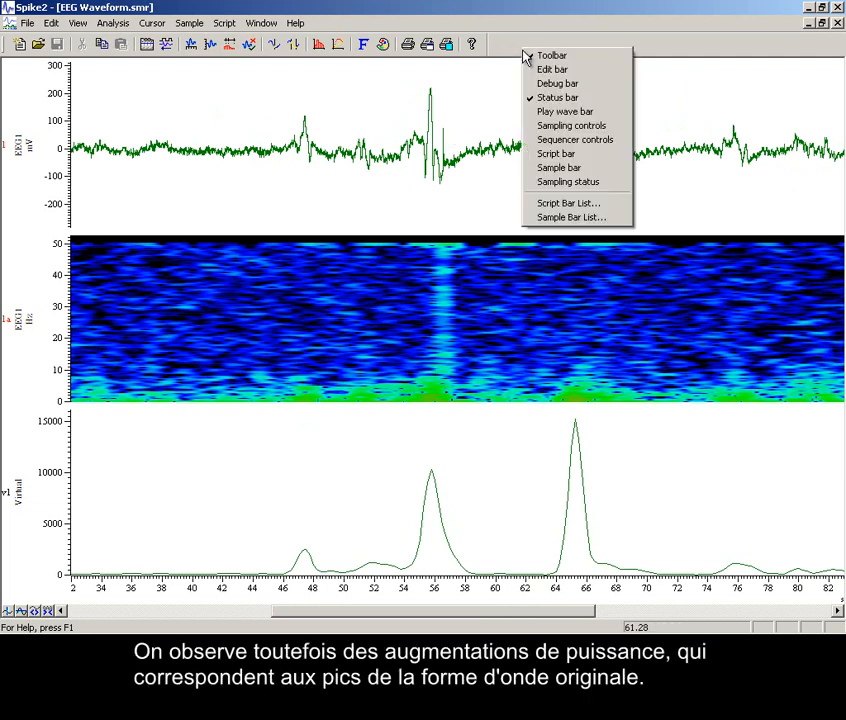
pyautogui.click(551, 153)
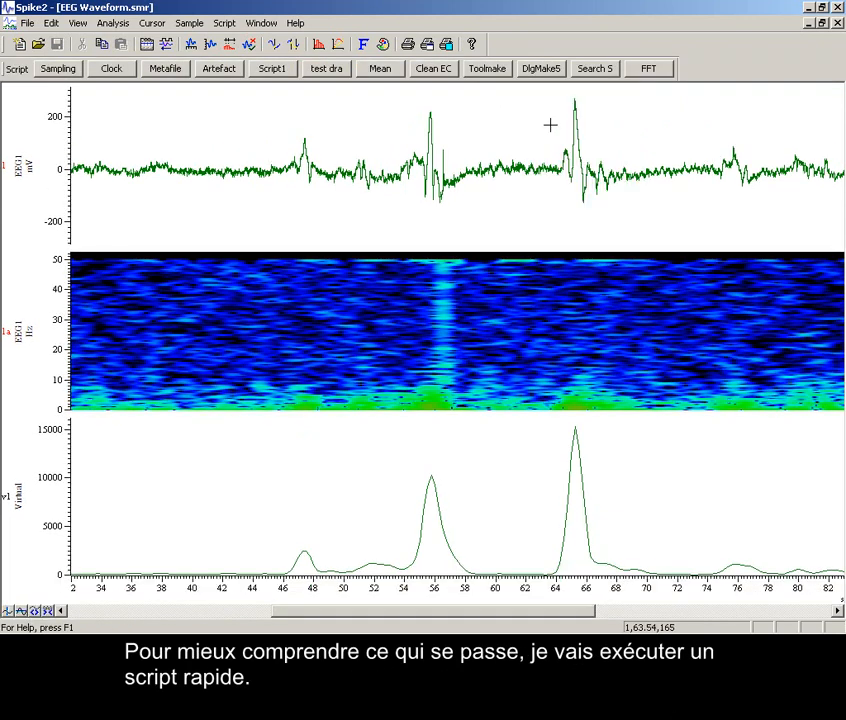
pyautogui.click(650, 69)
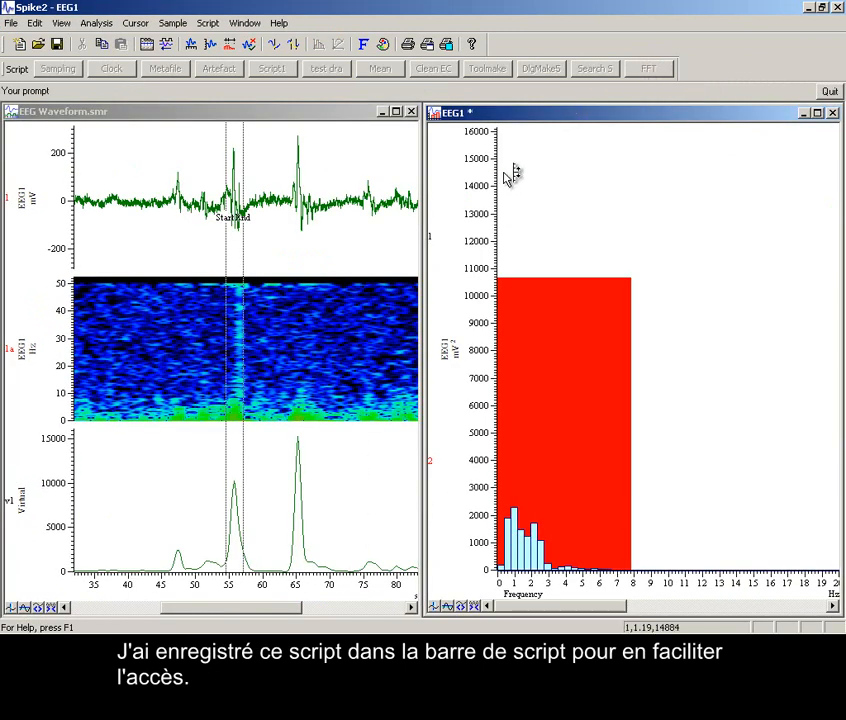
pyautogui.moveTo(226, 278); pyautogui.dragTo(287, 329)
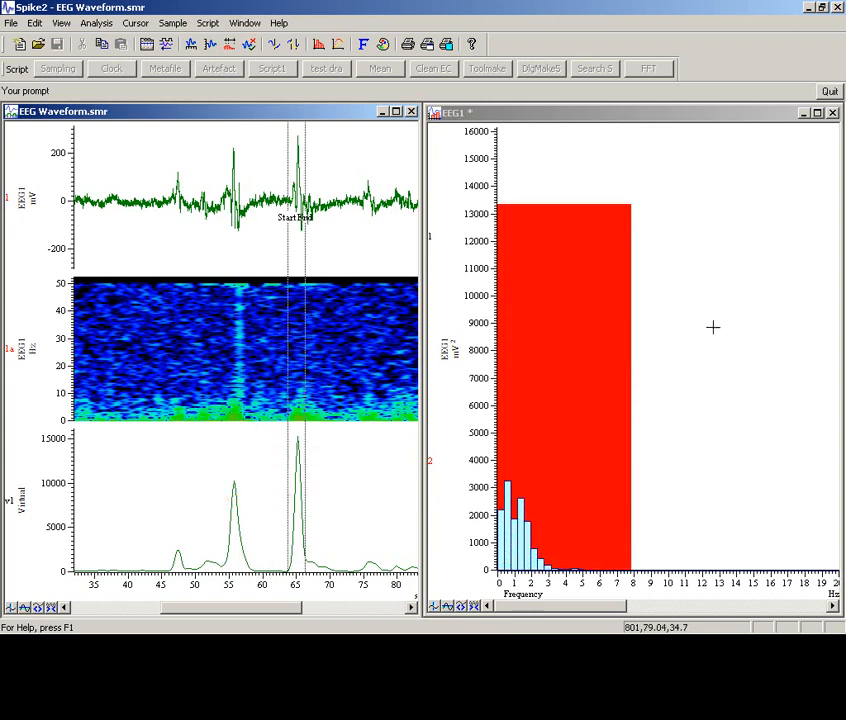
# Examine the power spectrum around the 8 Hz boundary, from about 6 to 10.5 Hz, with a logarithmic Y axis.
pyautogui.moveTo(601, 461); pyautogui.dragTo(675, 460)
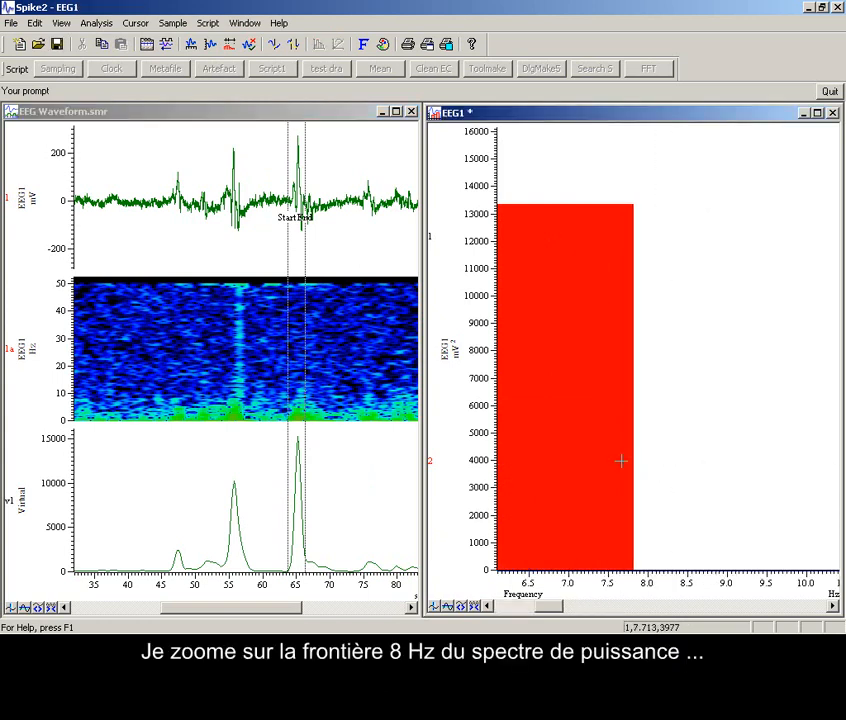
pyautogui.doubleClick(477, 457)
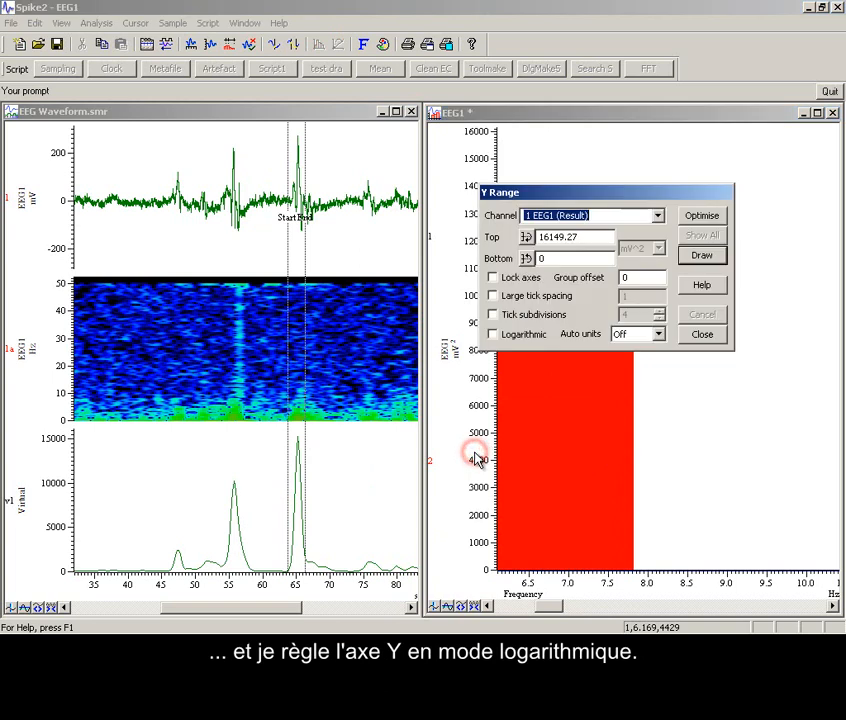
pyautogui.click(497, 336)
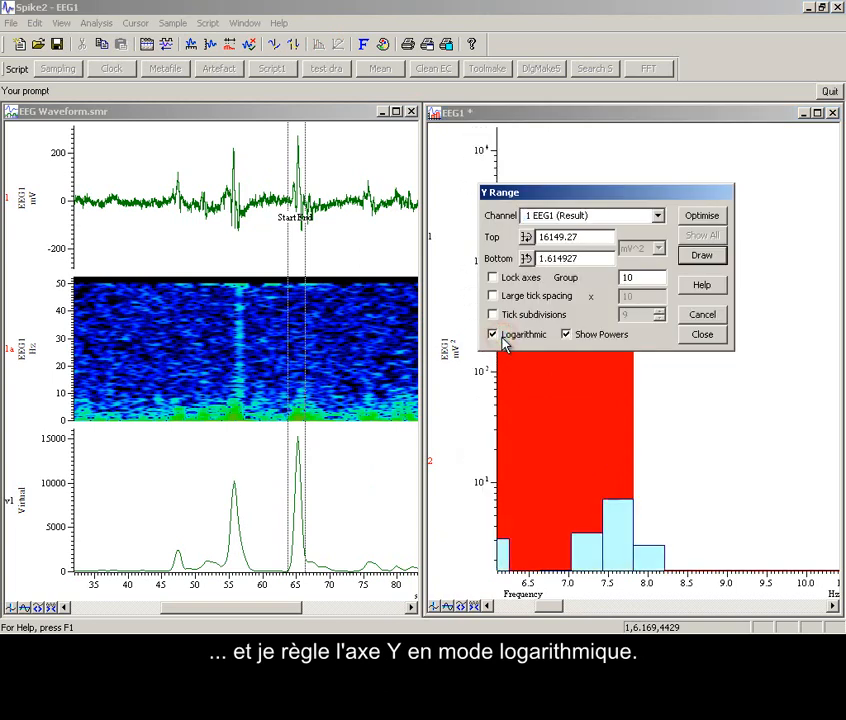
pyautogui.click(703, 336)
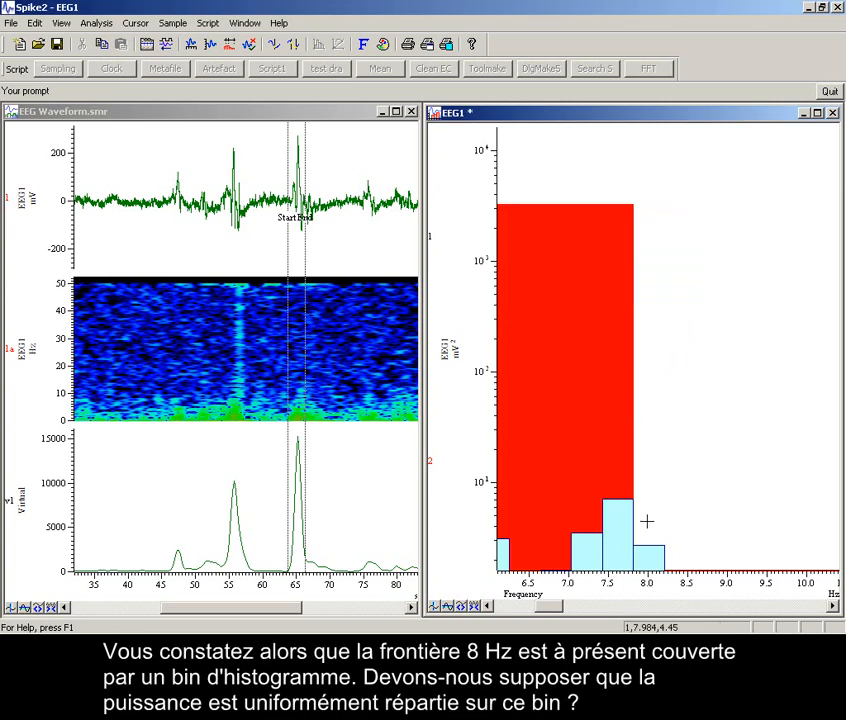
pyautogui.moveTo(648, 519); pyautogui.dragTo(648, 519)
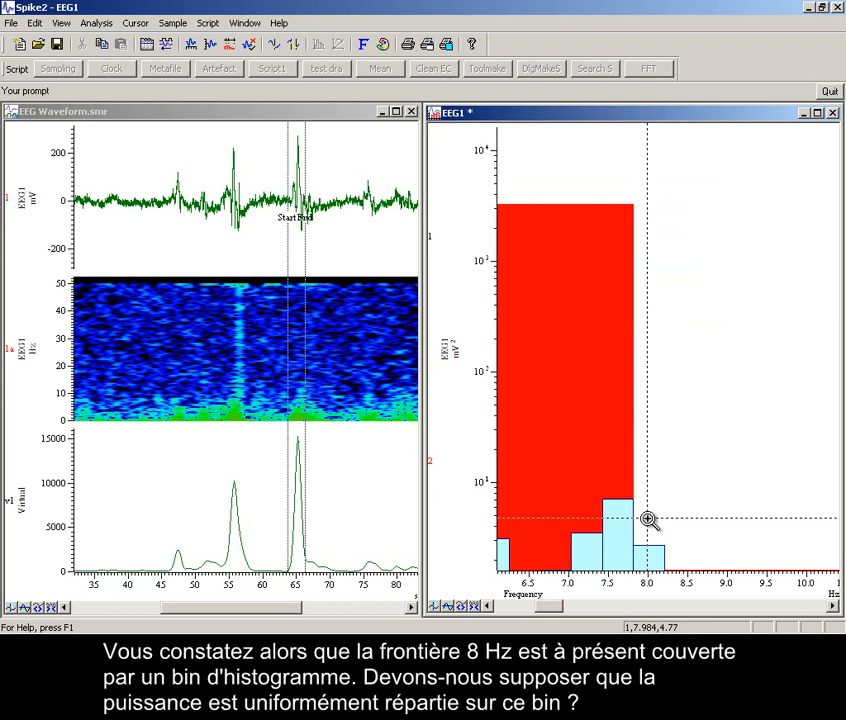
pyautogui.moveTo(648, 519); pyautogui.dragTo(647, 519)
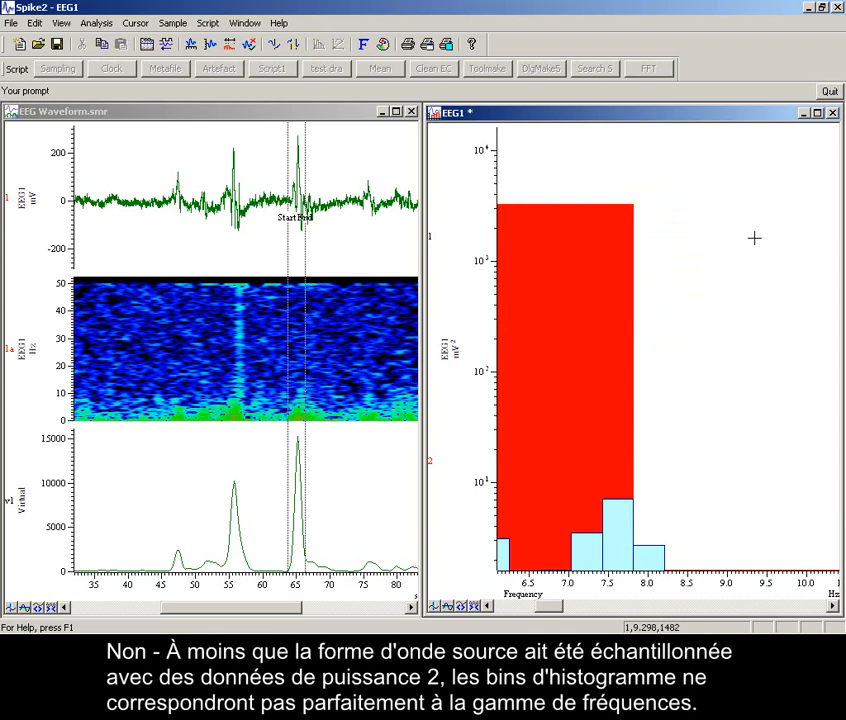
# Quit the script and close its power spectrum window, returning EEG Waveform.smr to full size.
pyautogui.click(829, 91)
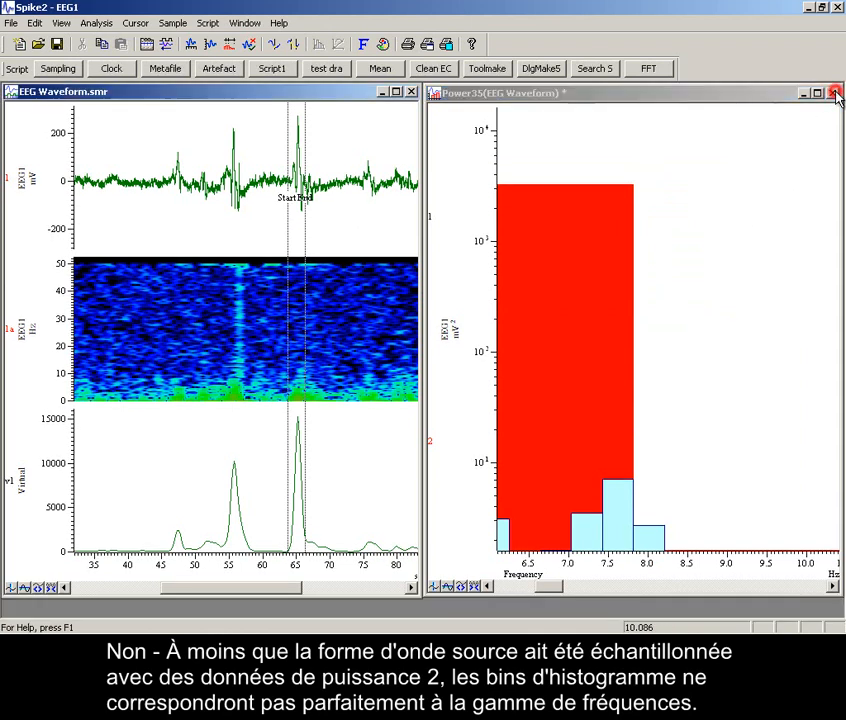
pyautogui.click(833, 93)
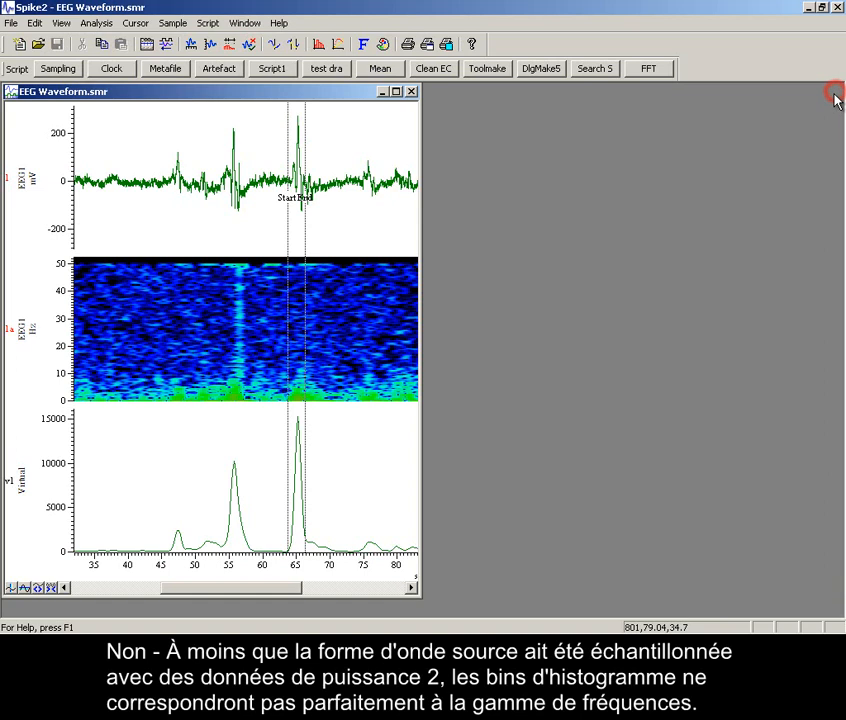
pyautogui.click(396, 92)
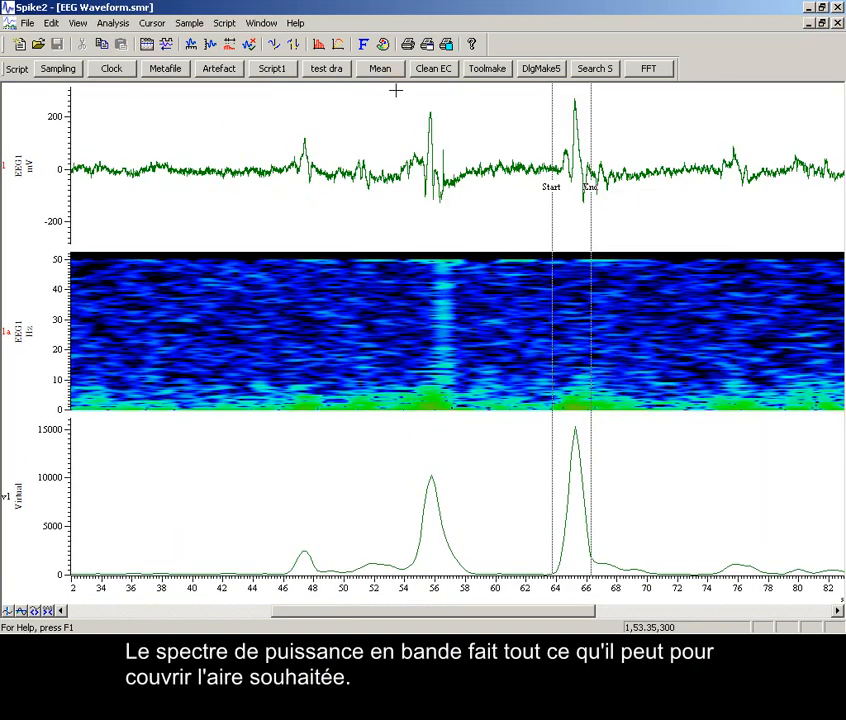
# Move the Start cursor to about 40 s and the End cursor to about 78.5 s.
pyautogui.moveTo(551, 225); pyautogui.dragTo(195, 247)
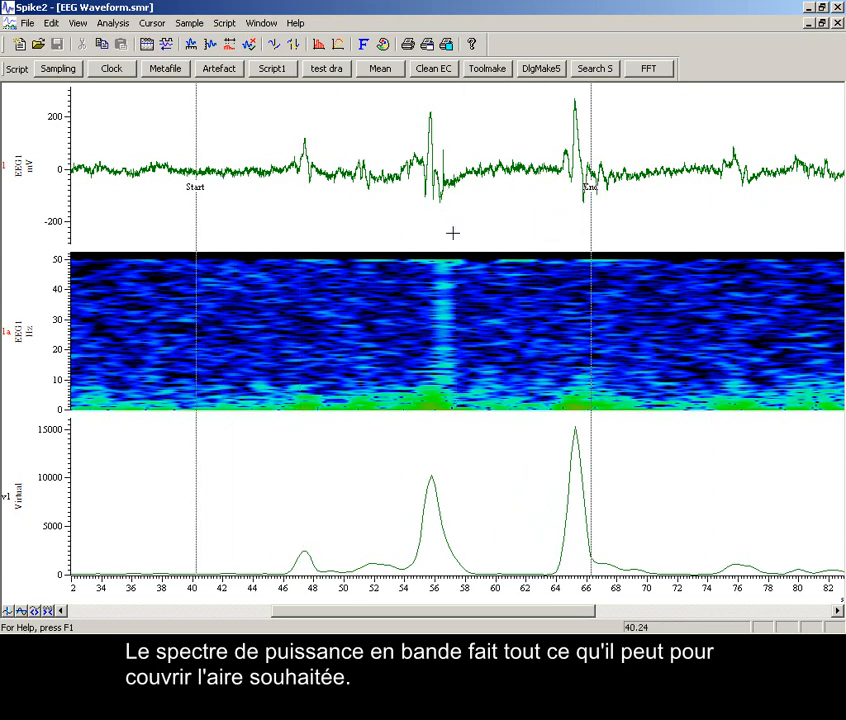
pyautogui.moveTo(592, 222); pyautogui.dragTo(777, 220)
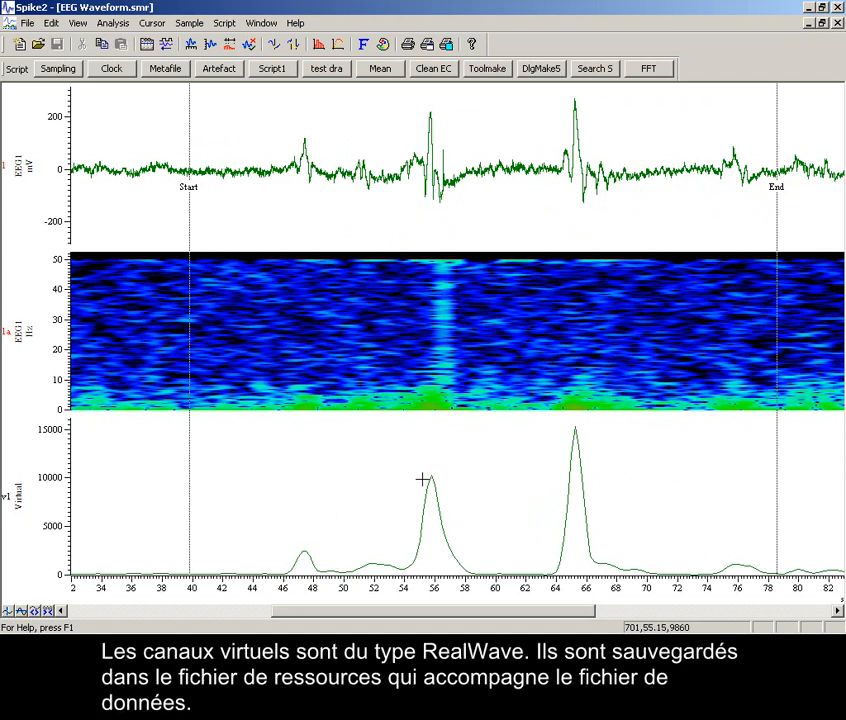
# Create a new memory buffer of type Event- and open its import settings.
pyautogui.click(112, 24)
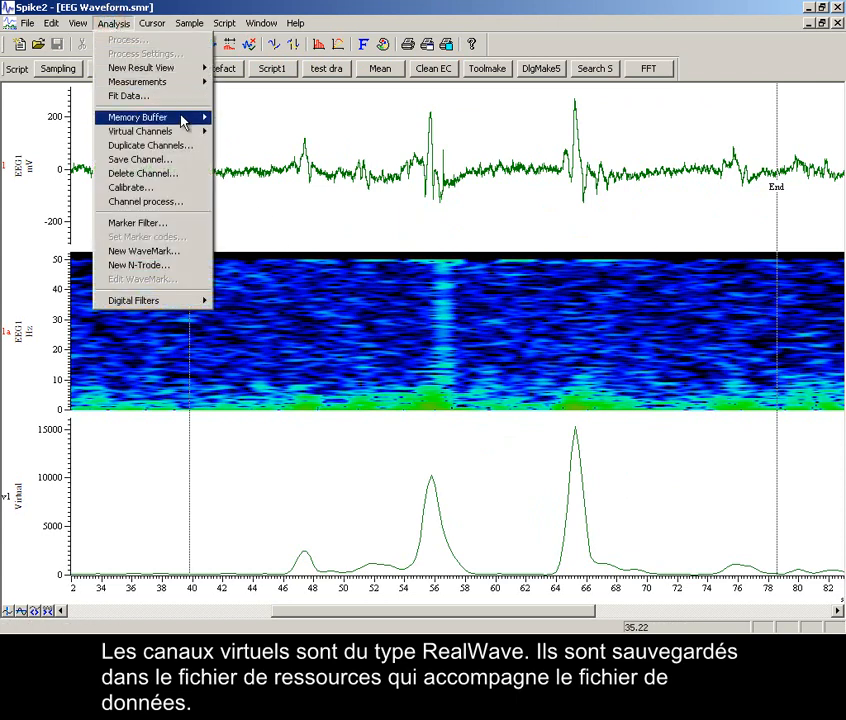
pyautogui.moveTo(183, 120)
pyautogui.click(240, 119)
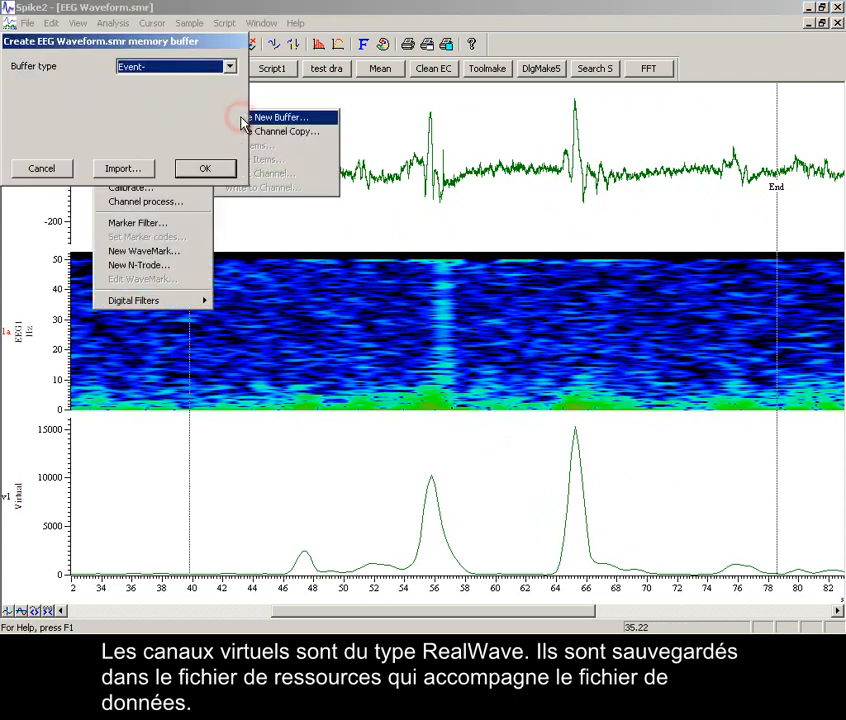
pyautogui.click(175, 68)
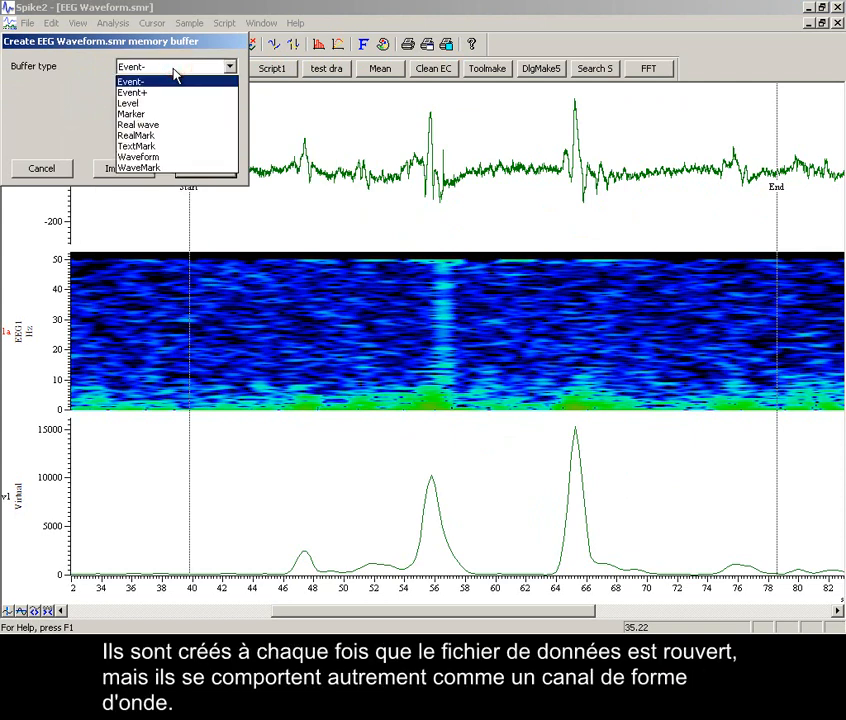
pyautogui.click(174, 68)
pyautogui.click(128, 170)
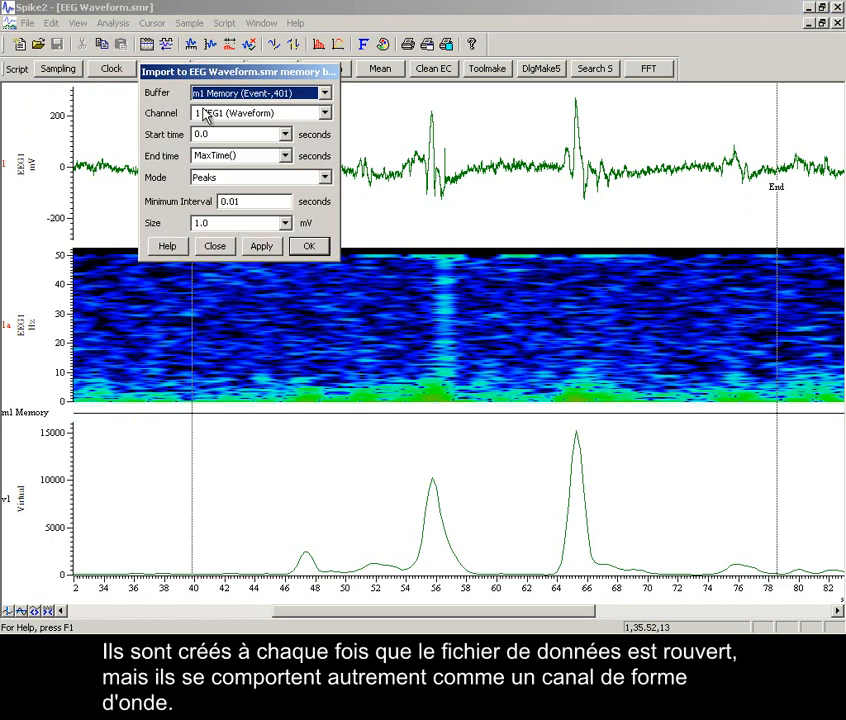
# Import events from virtual channel v1 into memory buffer m1 where the data rises through level 5000.
pyautogui.click(209, 113)
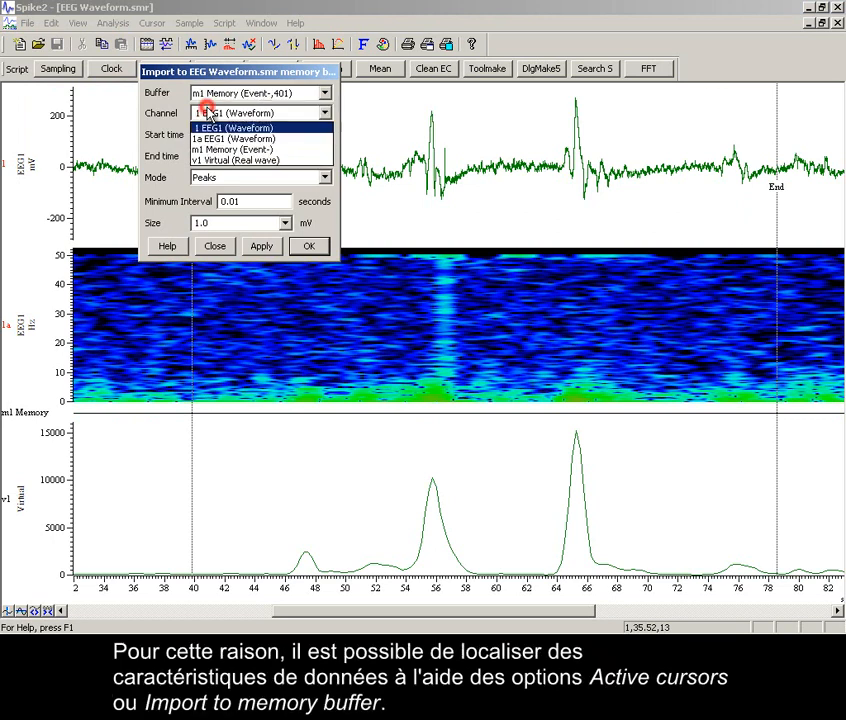
pyautogui.click(205, 159)
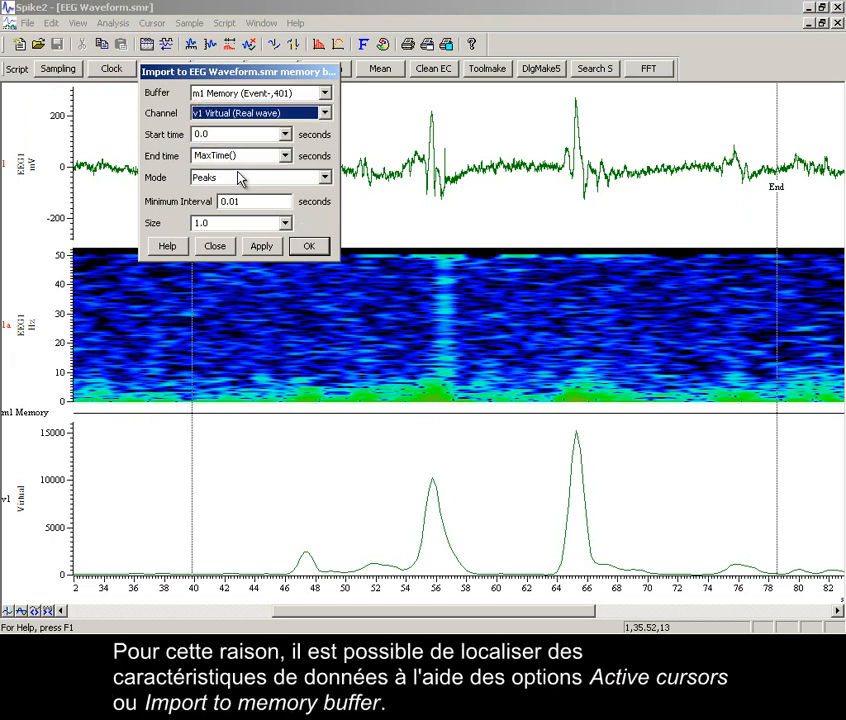
pyautogui.click(252, 182)
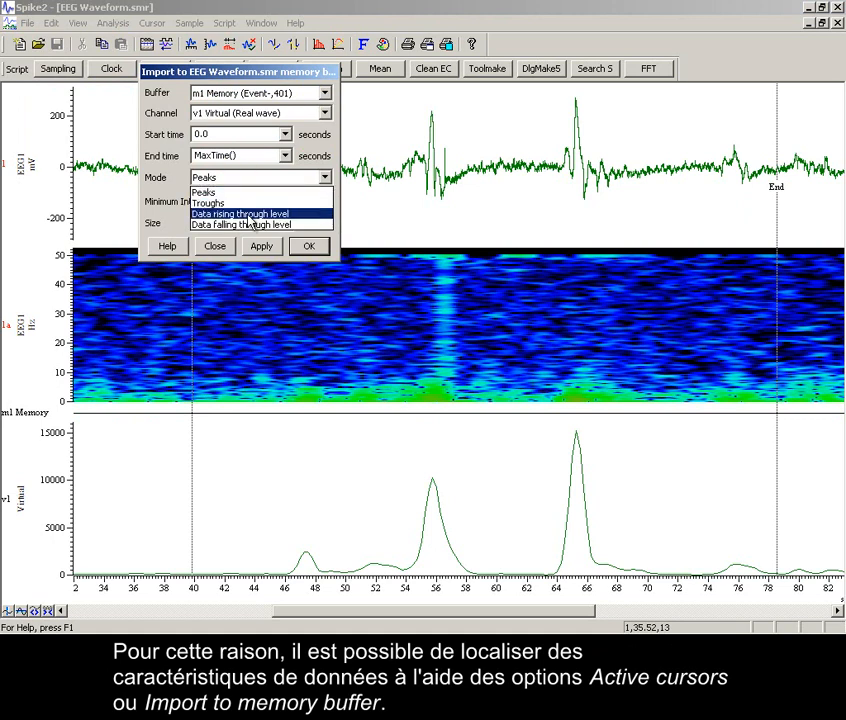
pyautogui.click(248, 220)
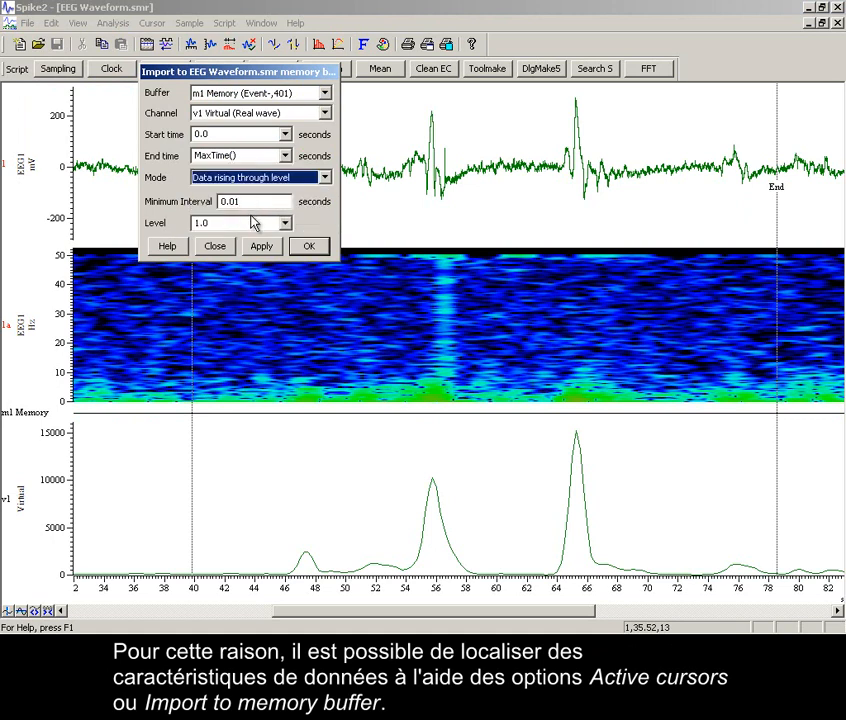
pyautogui.doubleClick(248, 222)
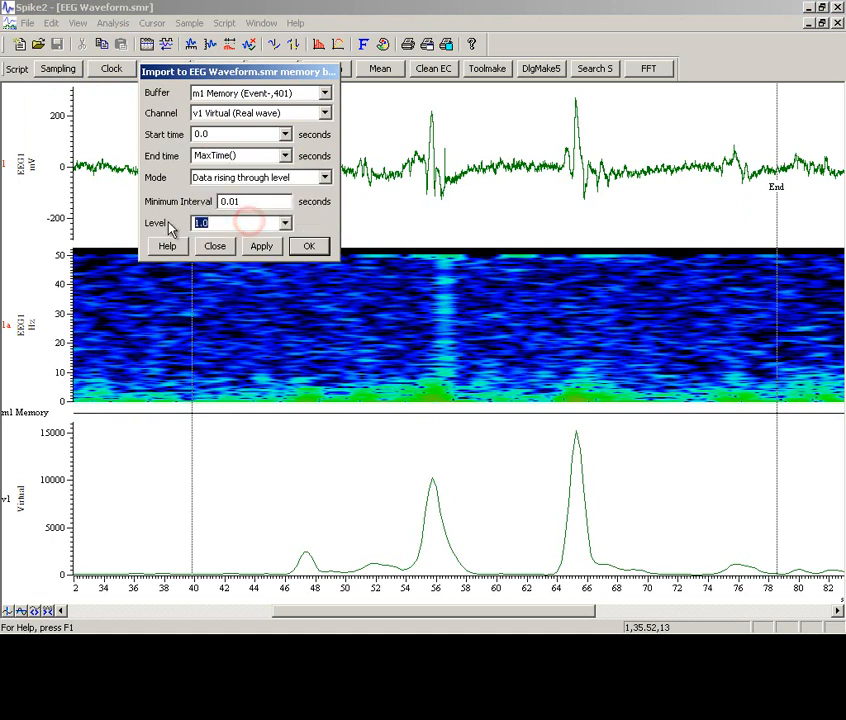
pyautogui.write('5000')
pyautogui.click(262, 247)
pyautogui.click(312, 247)
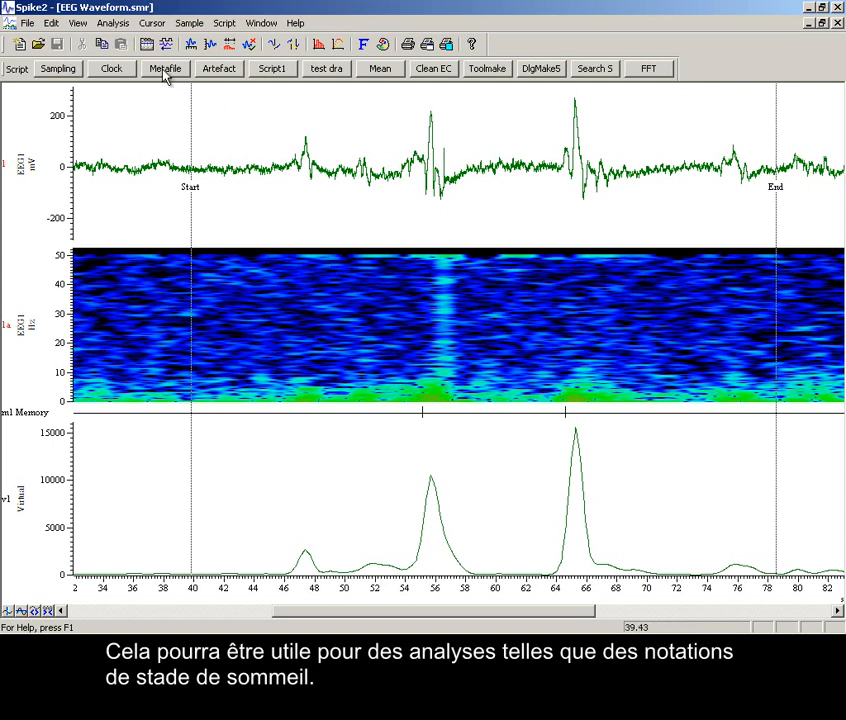
# Create a second virtual channel with a sample interval of 1/4 s.
pyautogui.click(114, 23)
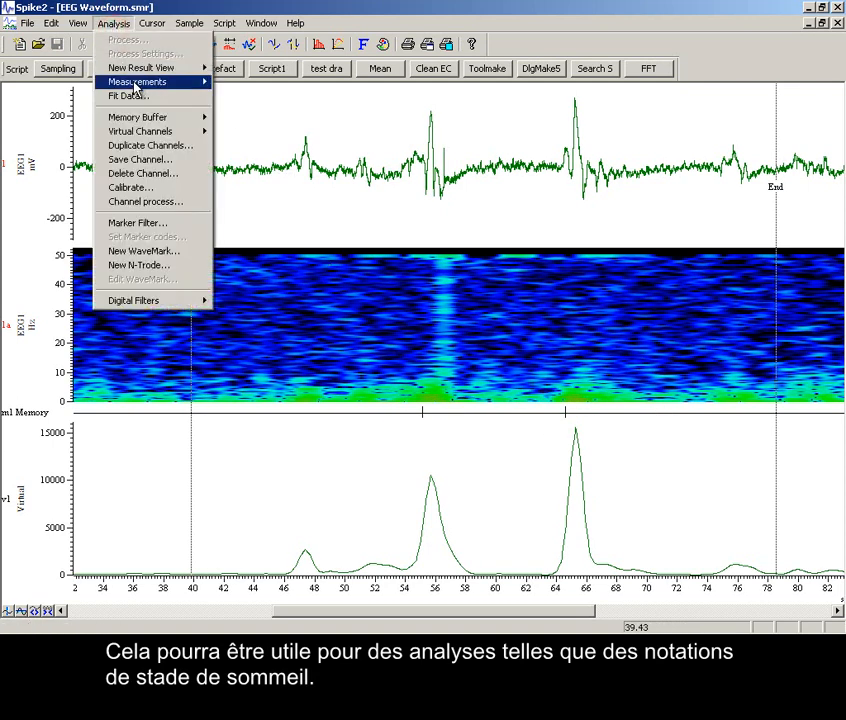
pyautogui.moveTo(166, 131)
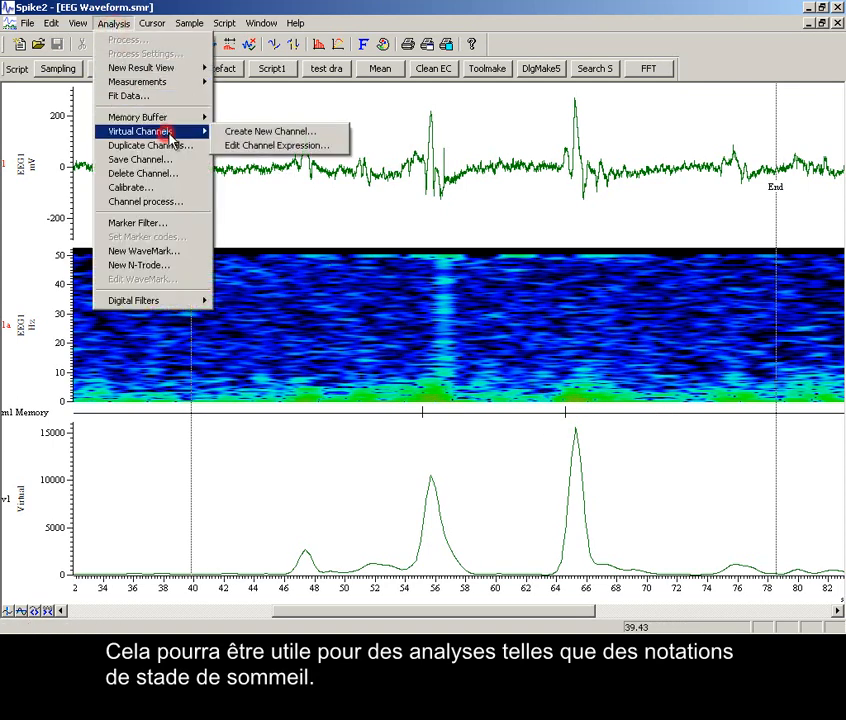
pyautogui.click(236, 133)
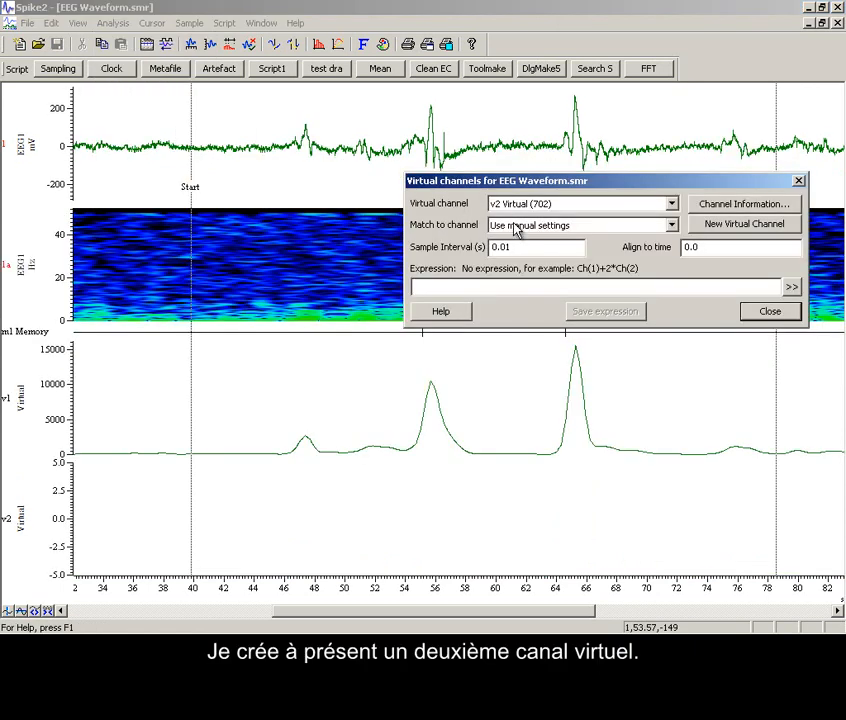
pyautogui.doubleClick(521, 246)
pyautogui.write('1/4')
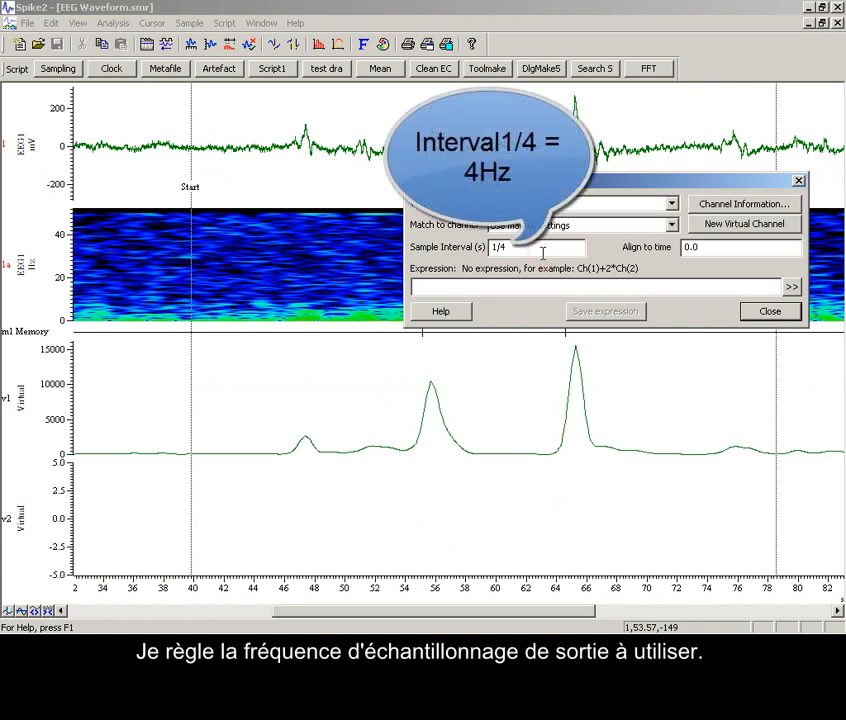
# Define the new virtual channel's expression as the power in the 8 to 16 Hz band of channel 1 EEG1.
pyautogui.click(537, 286)
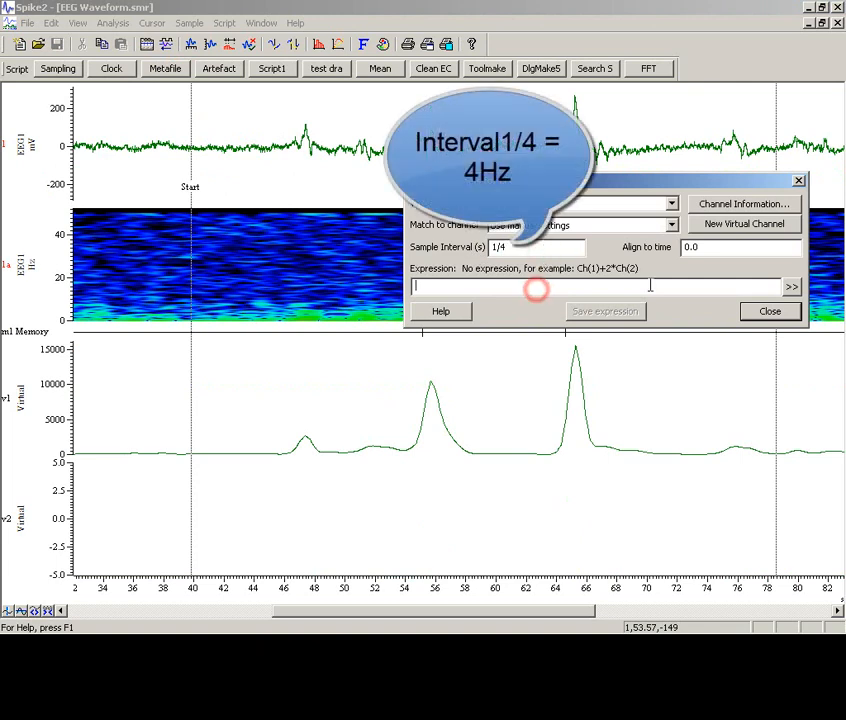
pyautogui.click(791, 287)
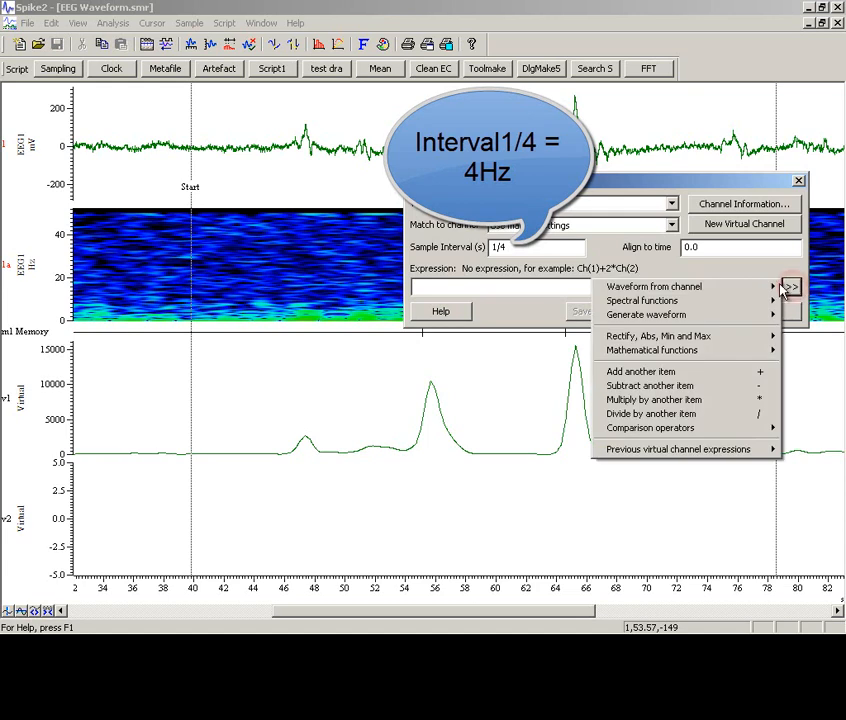
pyautogui.click(764, 302)
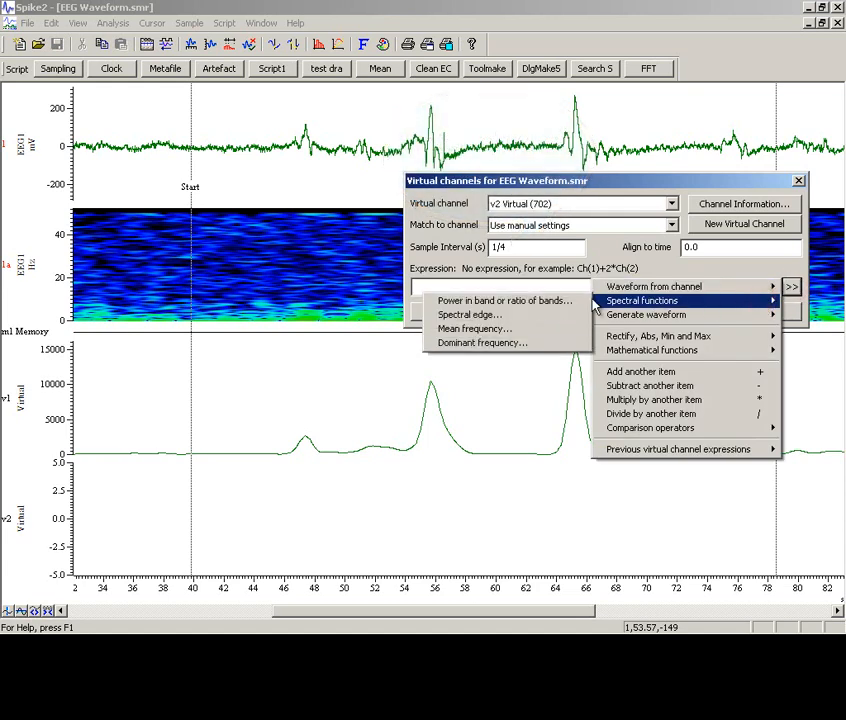
pyautogui.click(575, 301)
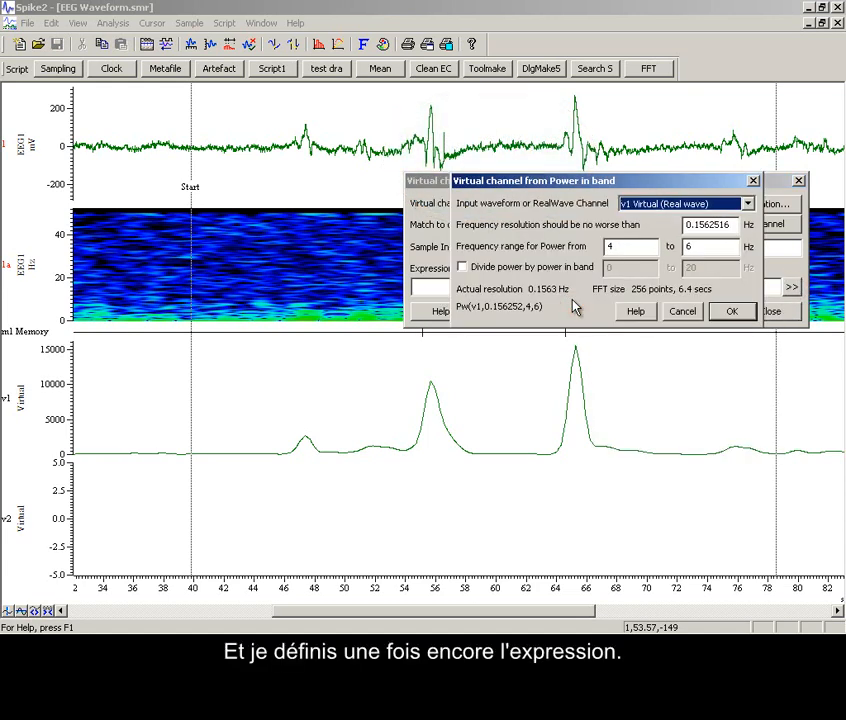
pyautogui.click(640, 204)
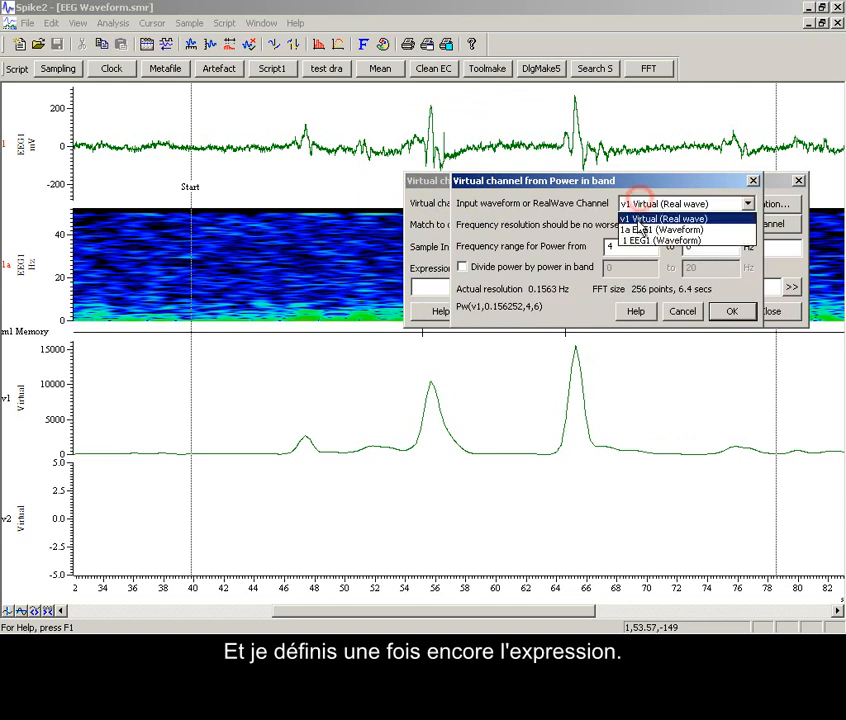
pyautogui.click(636, 242)
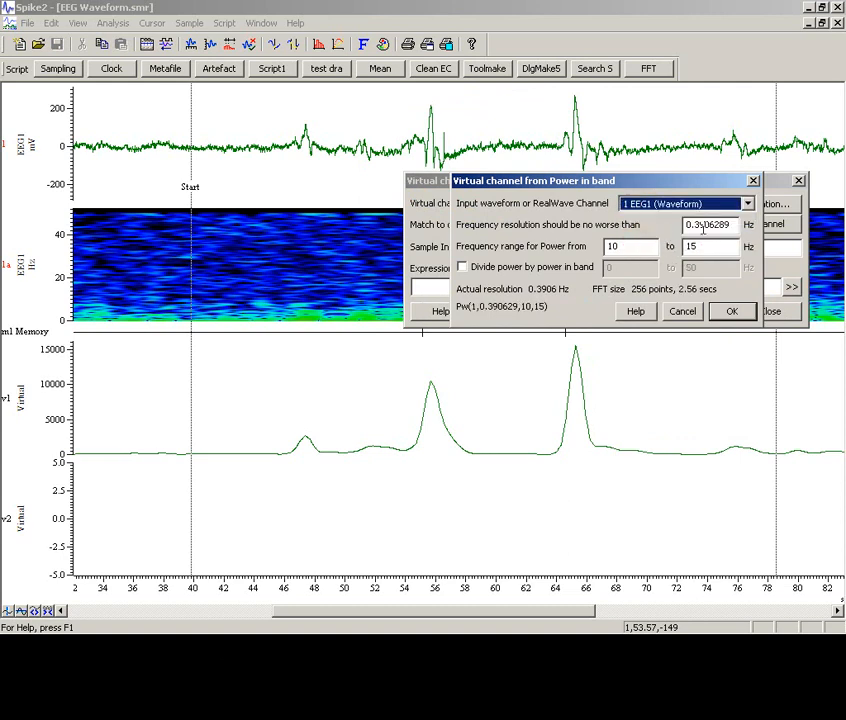
pyautogui.doubleClick(638, 242)
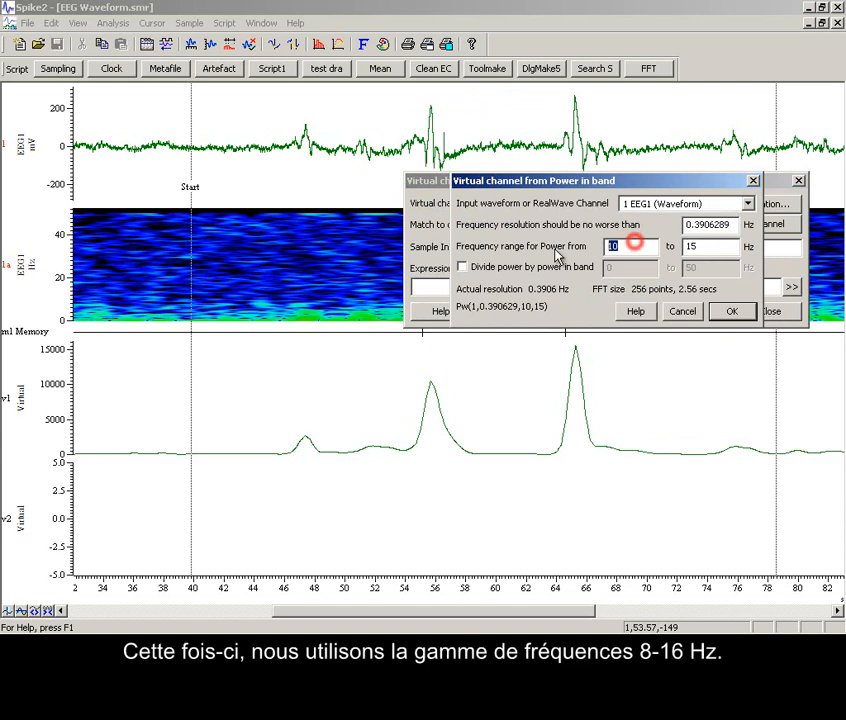
pyautogui.write('8')
pyautogui.doubleClick(709, 246)
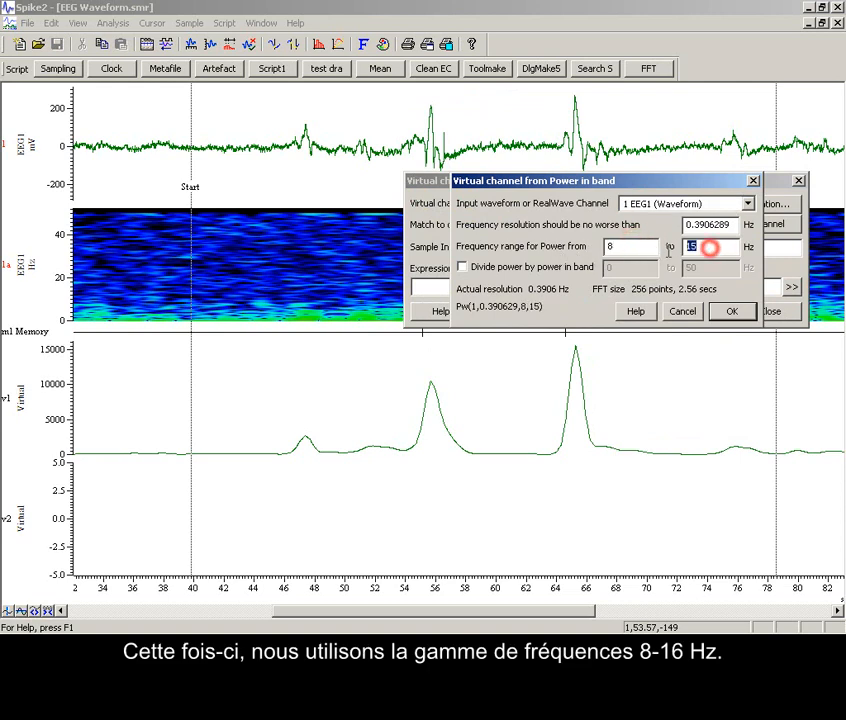
pyautogui.write('16')
pyautogui.click(732, 311)
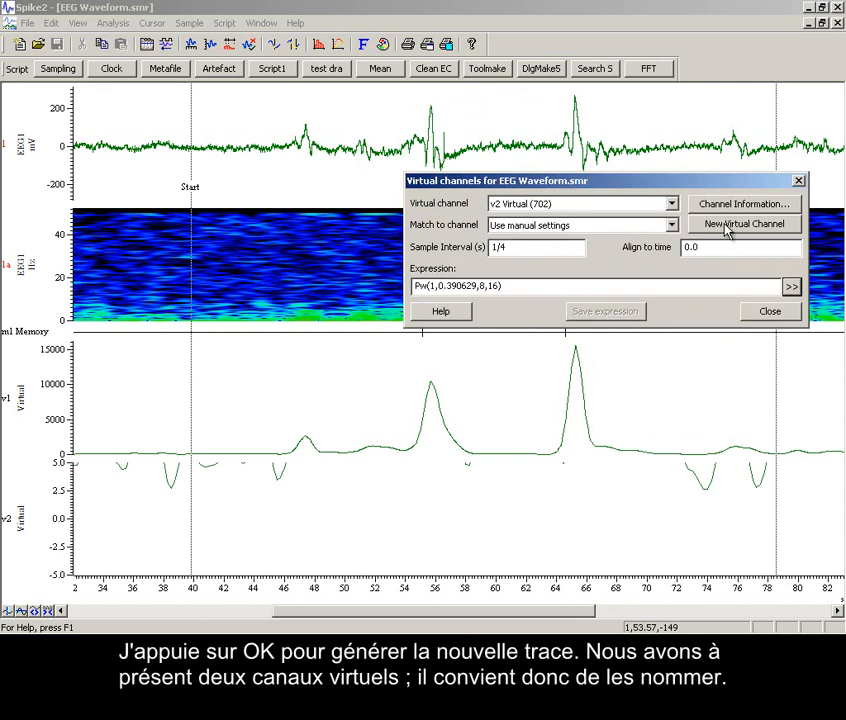
# Title virtual channel v2 8-16Hz and finish the virtual channel setup.
pyautogui.click(731, 205)
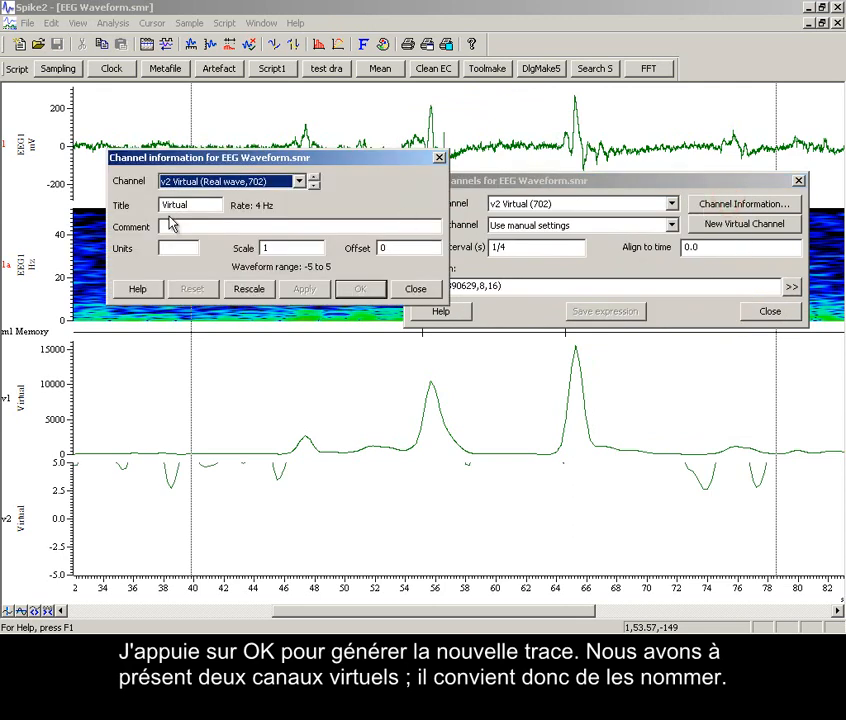
pyautogui.doubleClick(160, 206)
pyautogui.write('8')
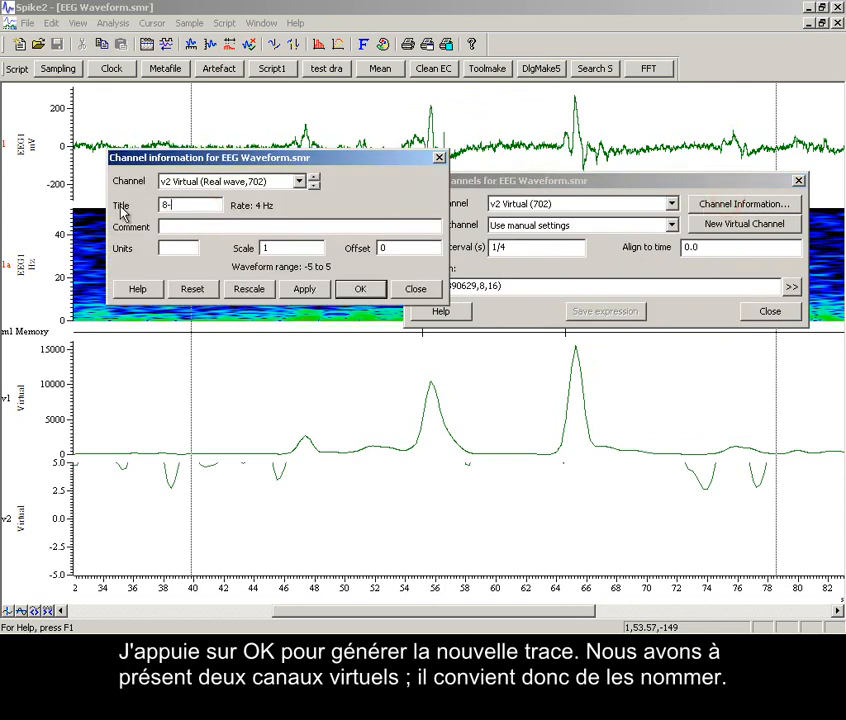
pyautogui.write('-16Hz')
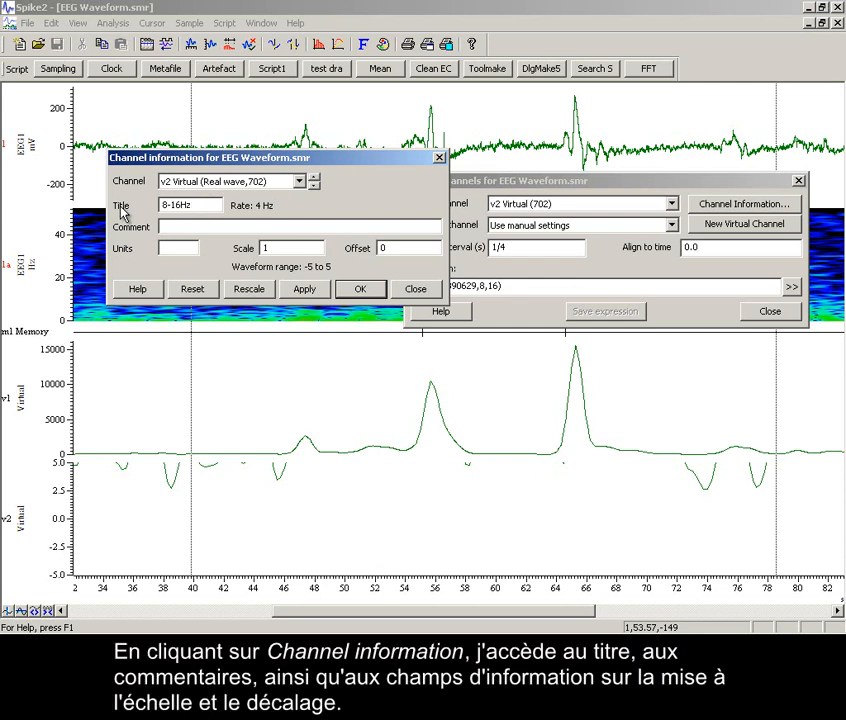
pyautogui.click(297, 290)
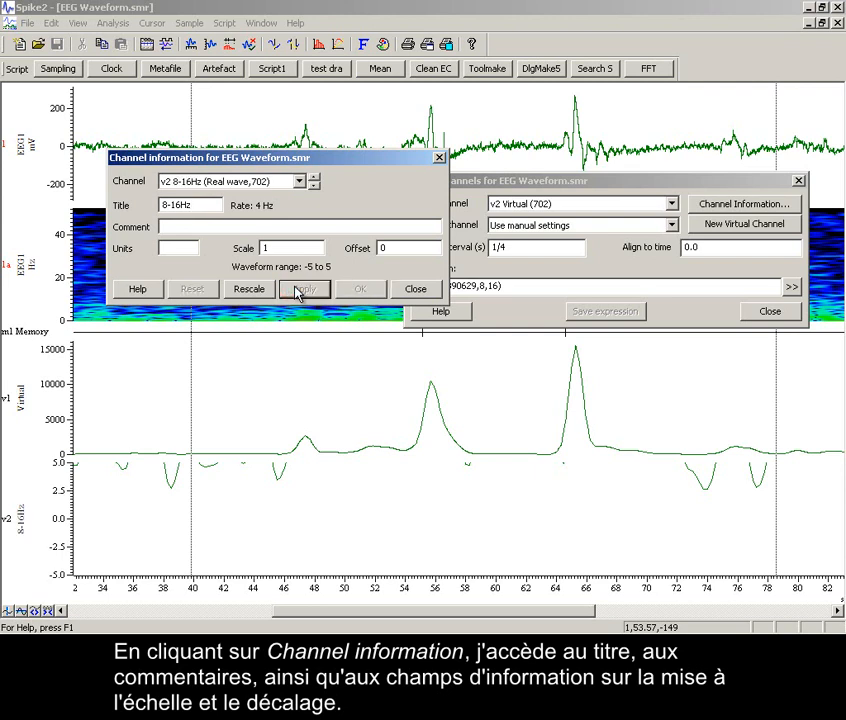
pyautogui.click(404, 288)
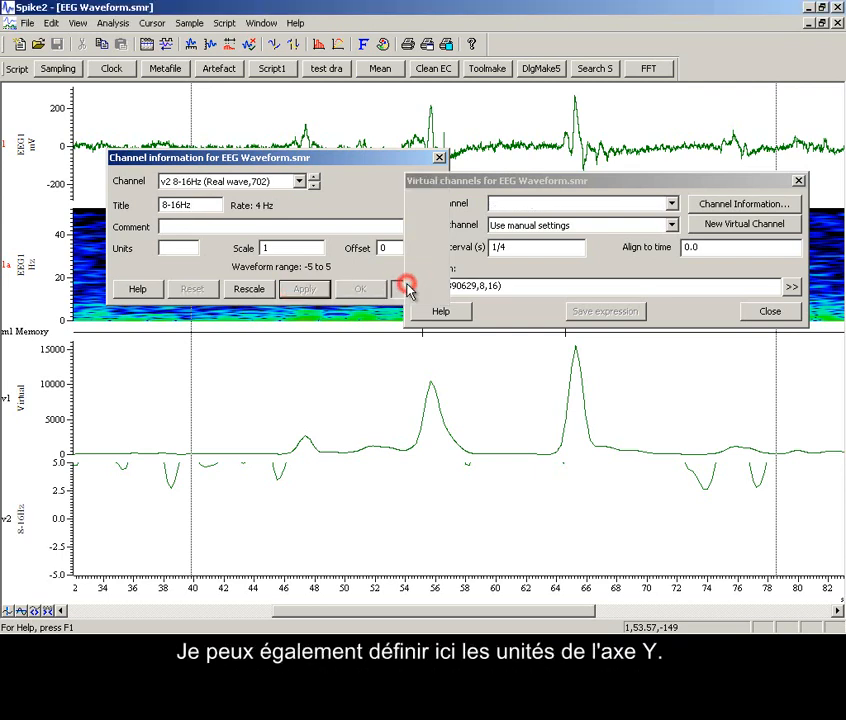
pyautogui.click(769, 312)
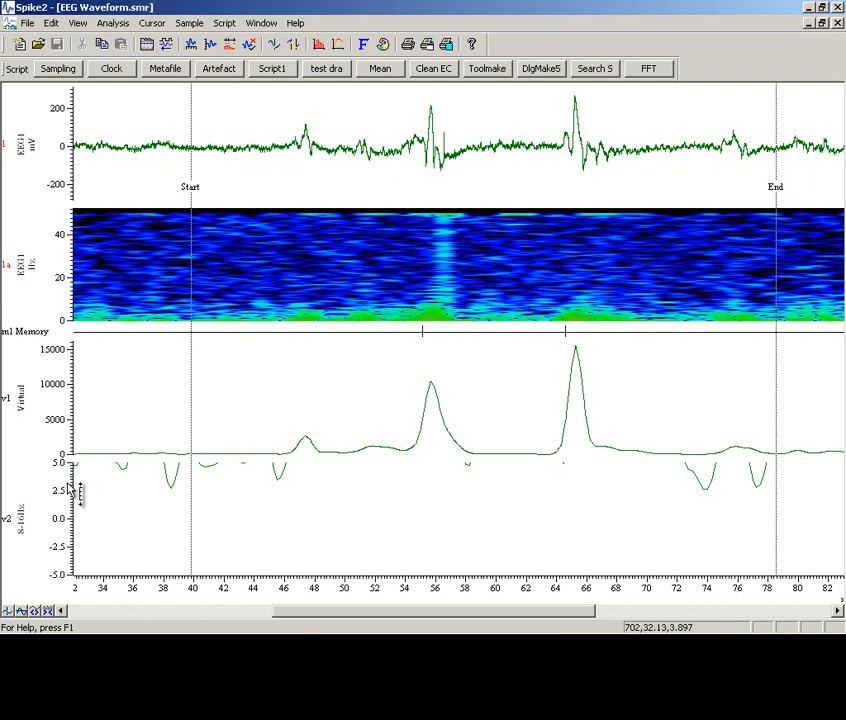
# Optimise the Y range of the 8-16Hz channel.
pyautogui.doubleClick(70, 487)
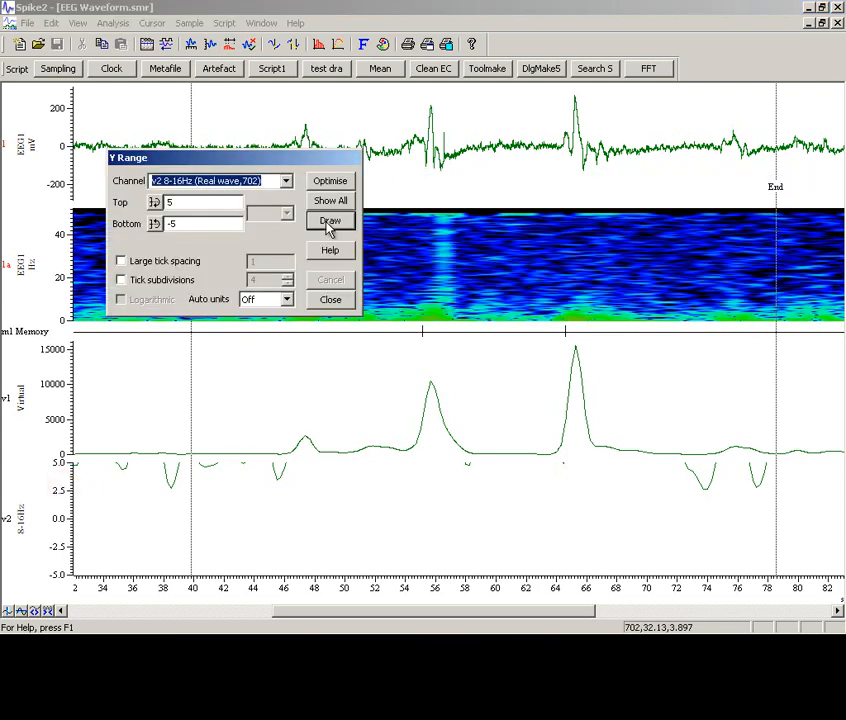
pyautogui.click(330, 181)
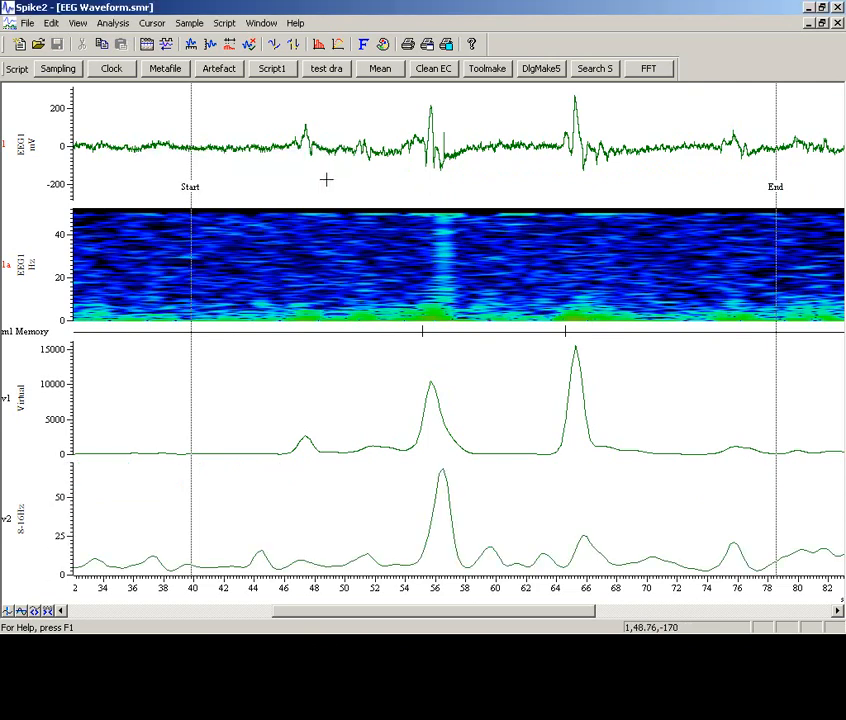
# Change the title of virtual channel v1 to 0-8Hz.
pyautogui.doubleClick(20, 396)
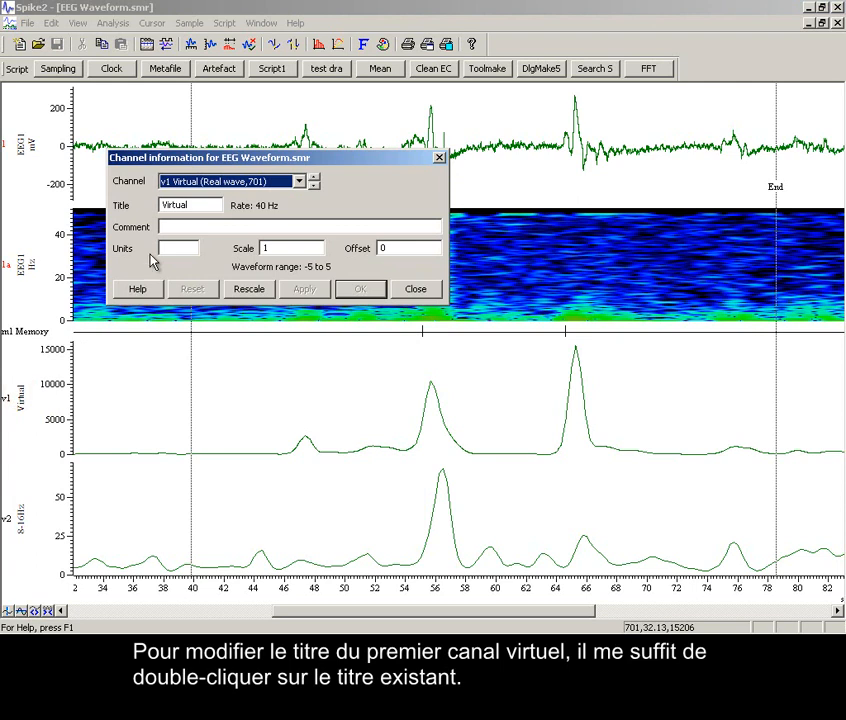
pyautogui.doubleClick(198, 203)
pyautogui.write('0-8Hz')
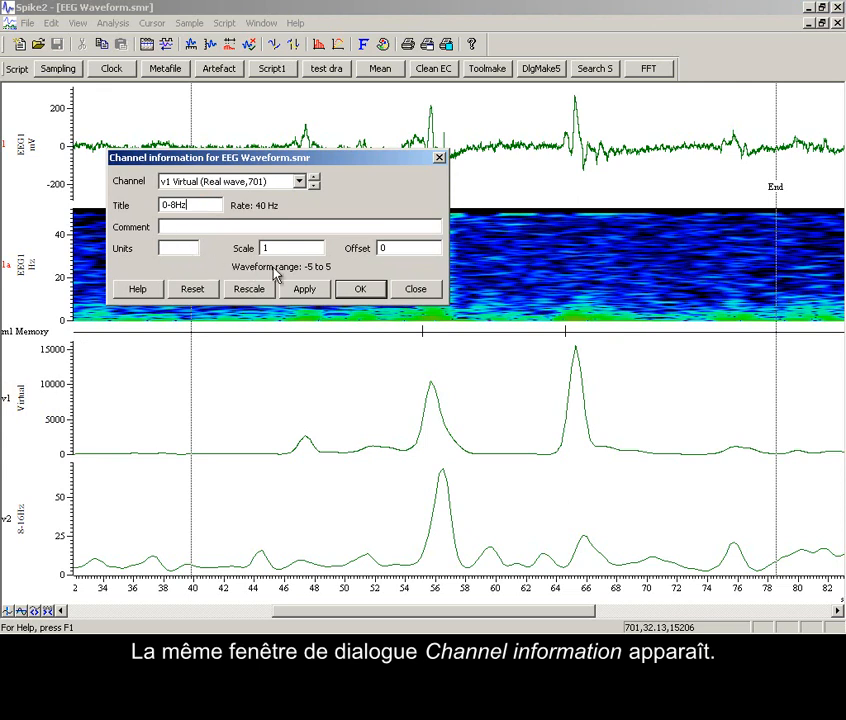
pyautogui.click(362, 287)
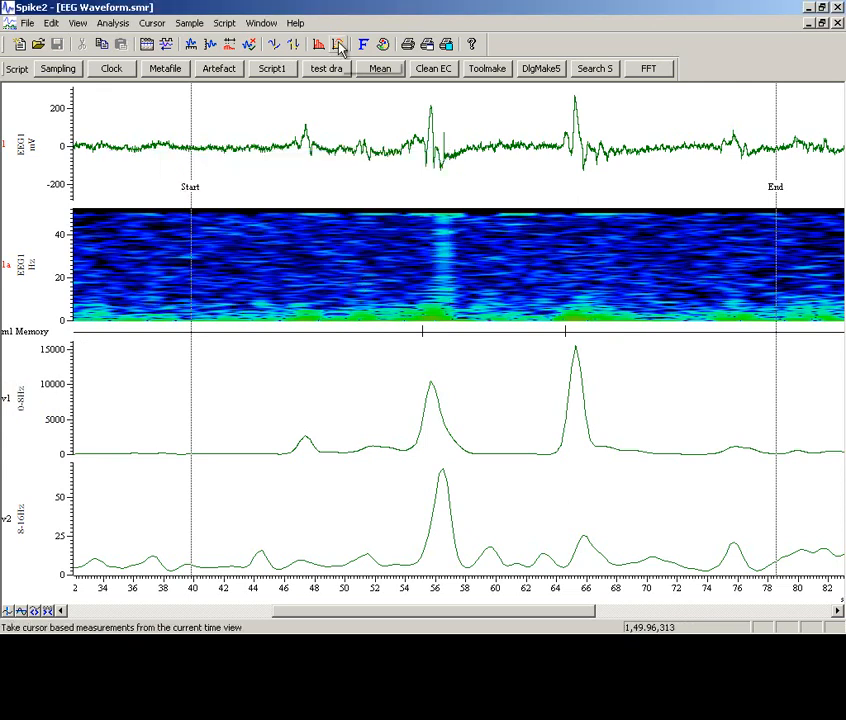
# Set the primary colour of channel v1 0-8Hz to red and of v2 8-16Hz to dark blue.
pyautogui.click(383, 44)
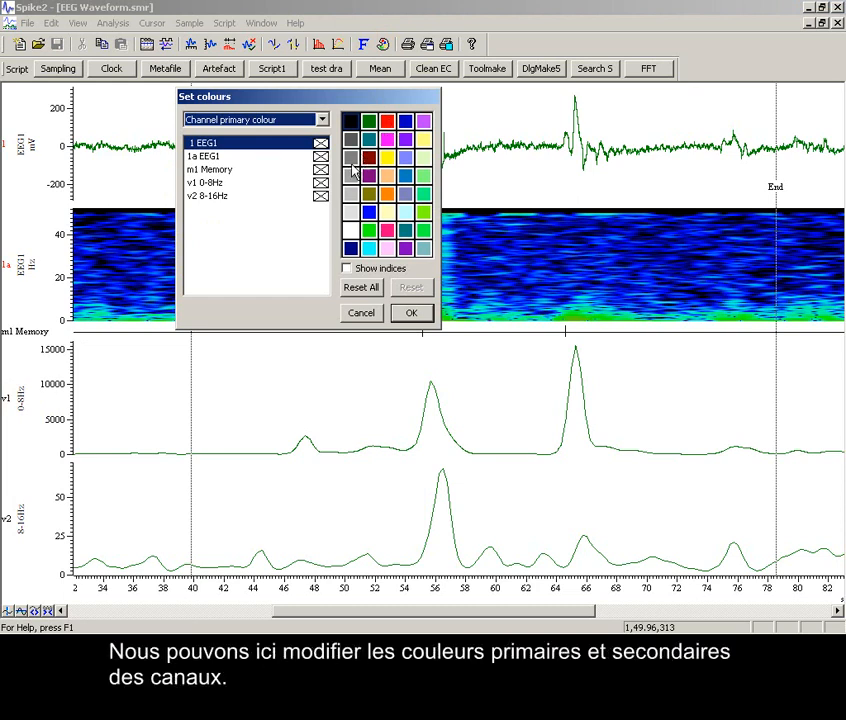
pyautogui.click(319, 183)
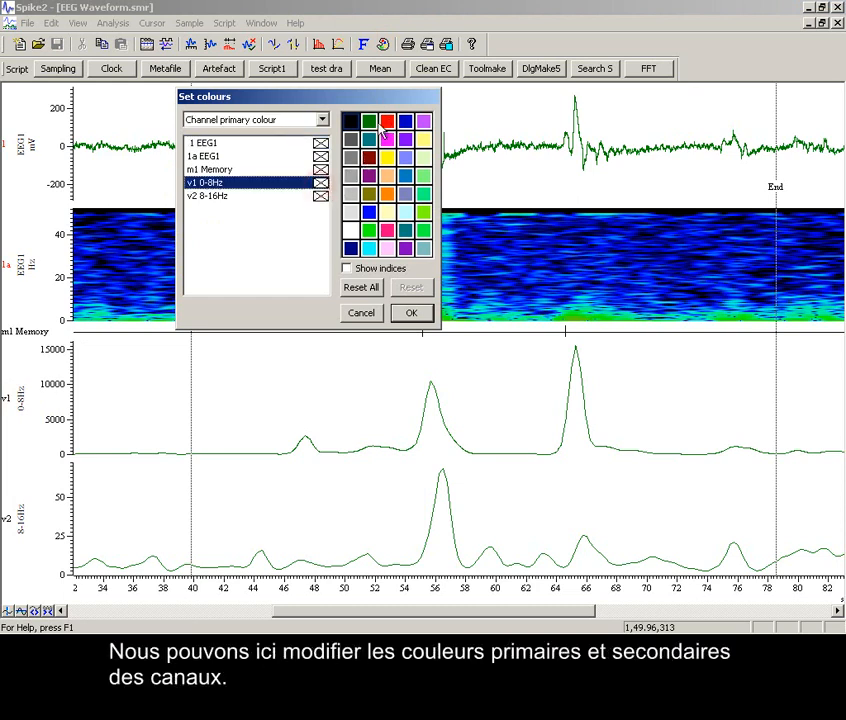
pyautogui.click(387, 119)
pyautogui.click(320, 195)
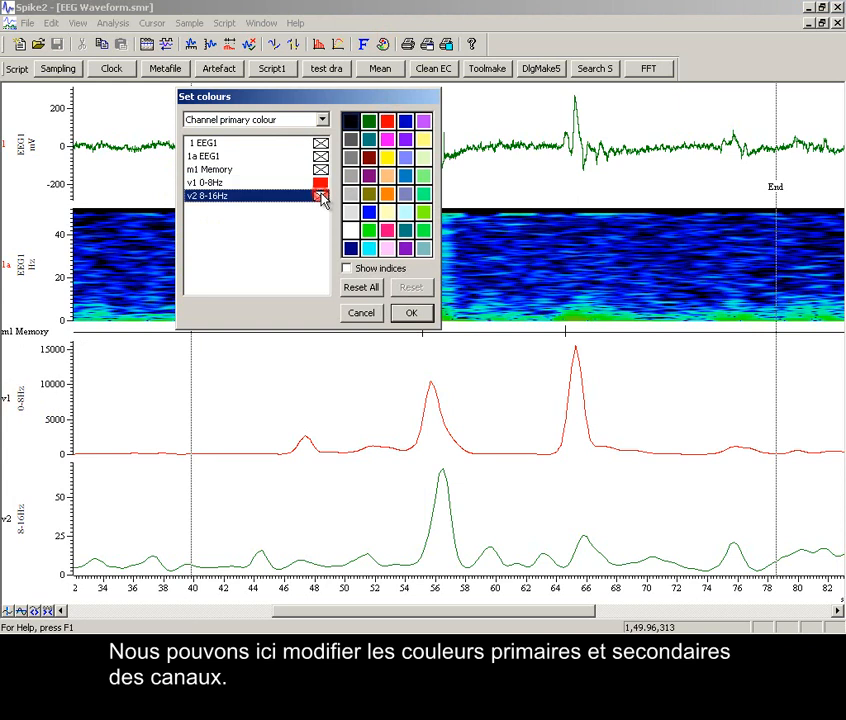
pyautogui.click(405, 121)
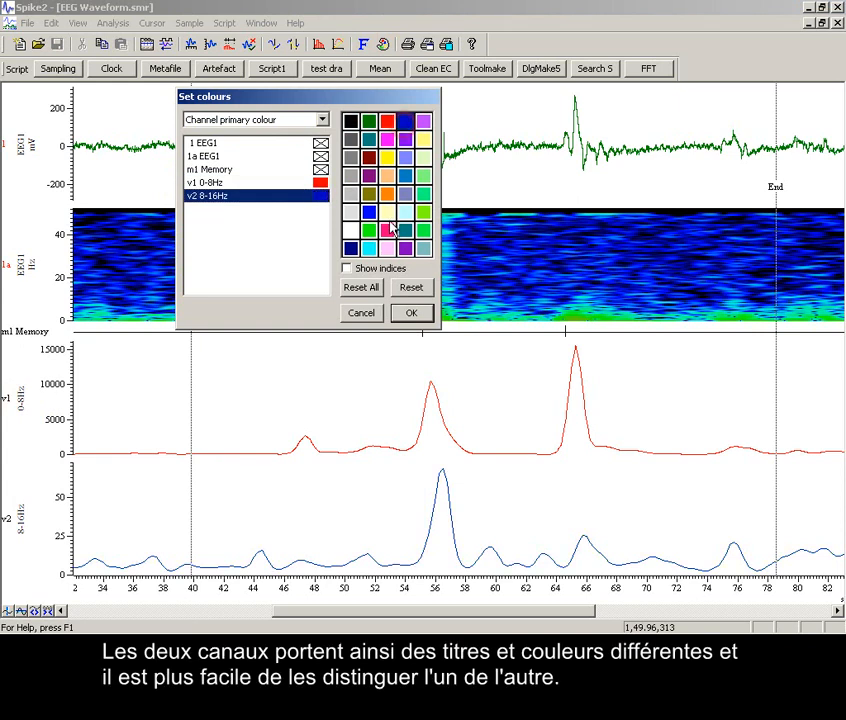
pyautogui.click(409, 313)
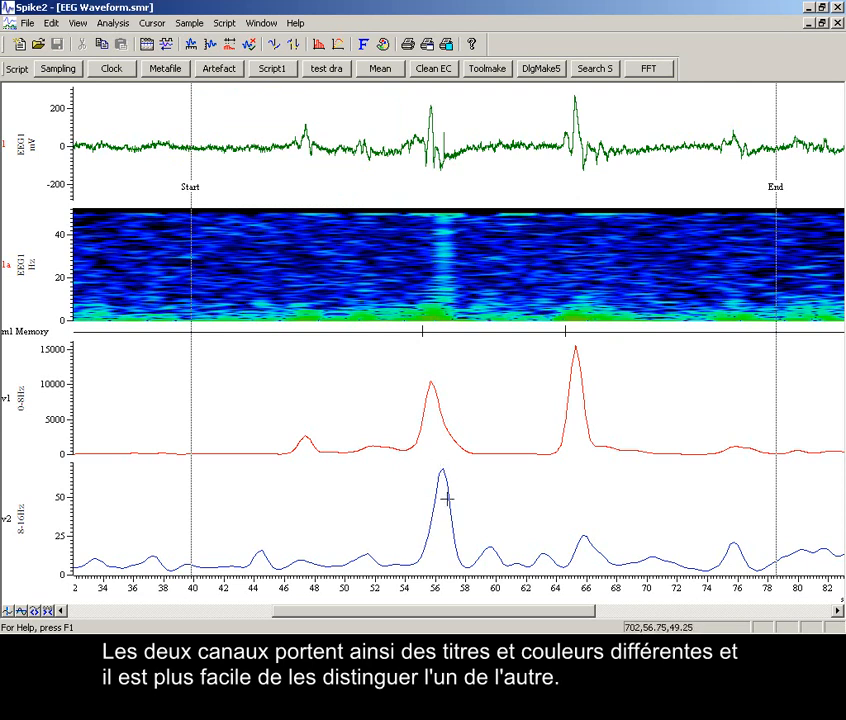
pyautogui.click(442, 345)
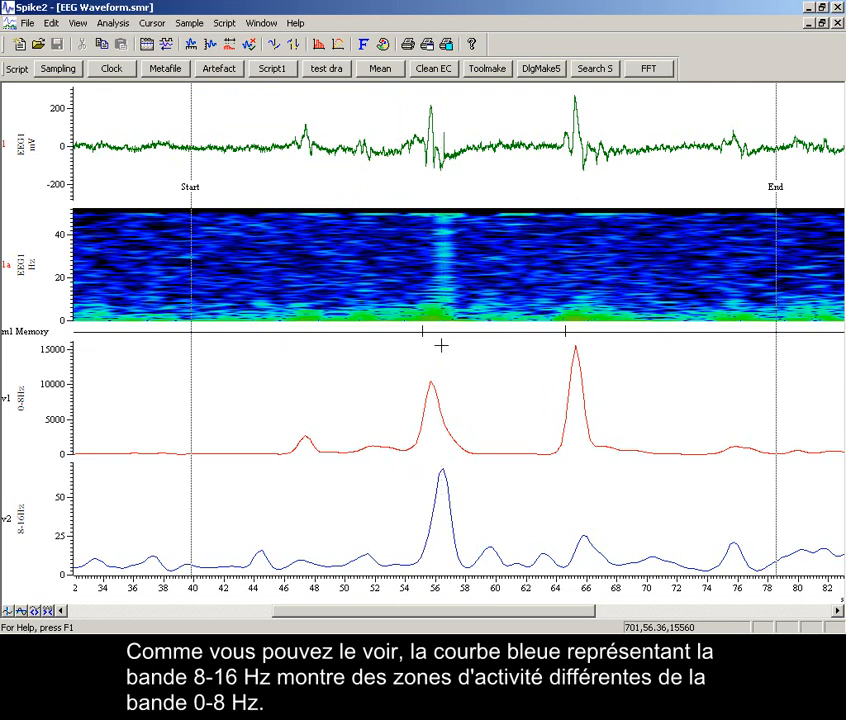
pyautogui.click(262, 544)
pyautogui.click(542, 548)
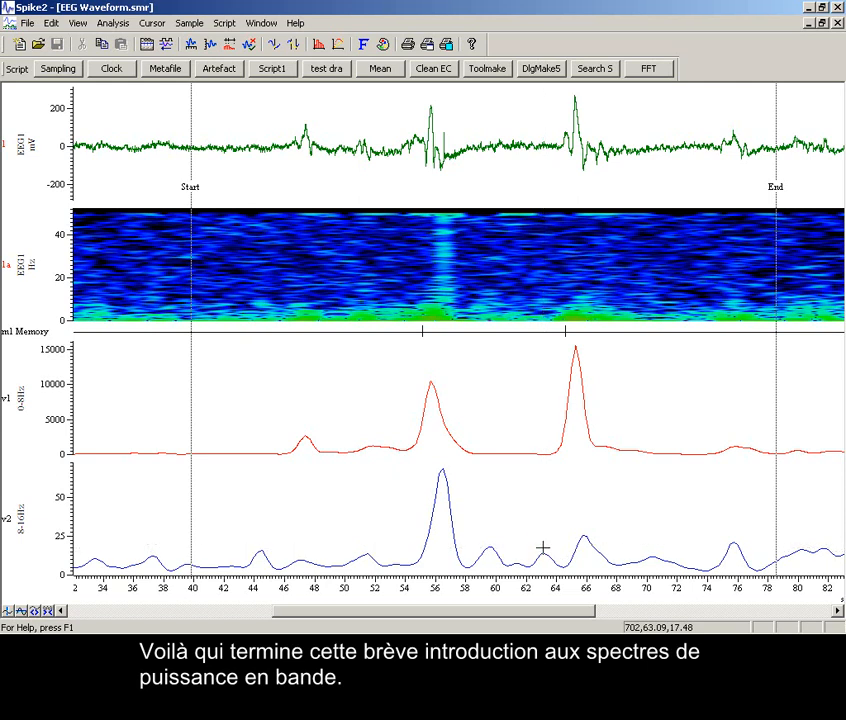